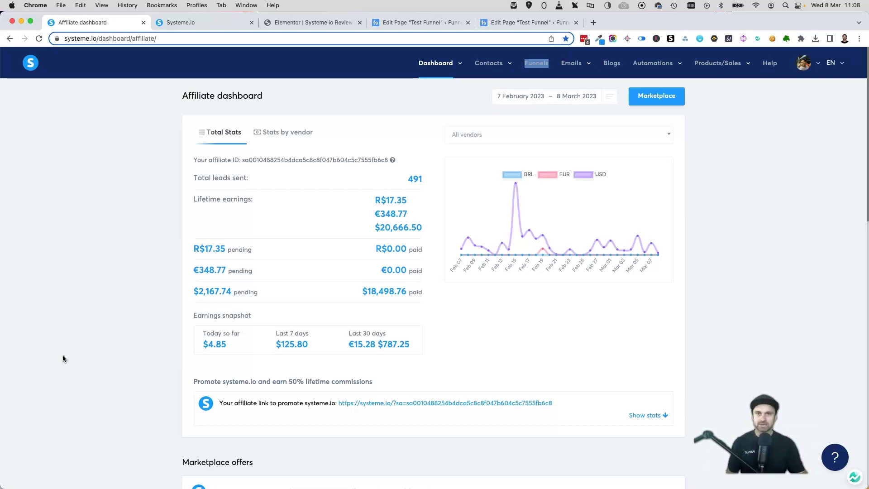
# Go to the FunnelStacked Optin funnel's step list and begin adding a new step.
pyautogui.click(35, 294)
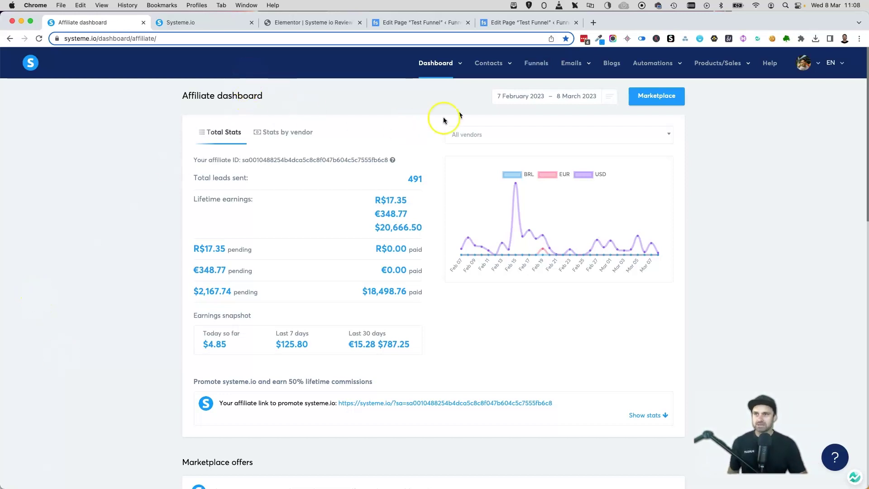
pyautogui.click(198, 28)
pyautogui.moveTo(560, 79)
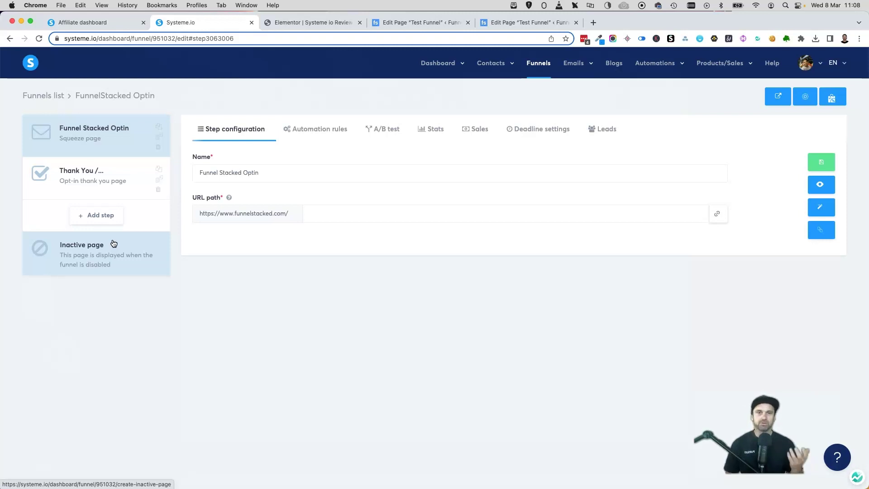
pyautogui.click(145, 87)
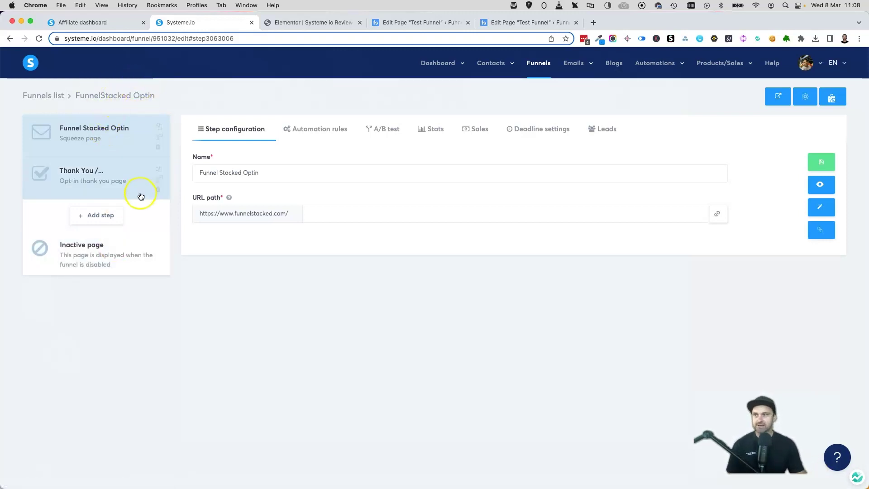
pyautogui.click(95, 216)
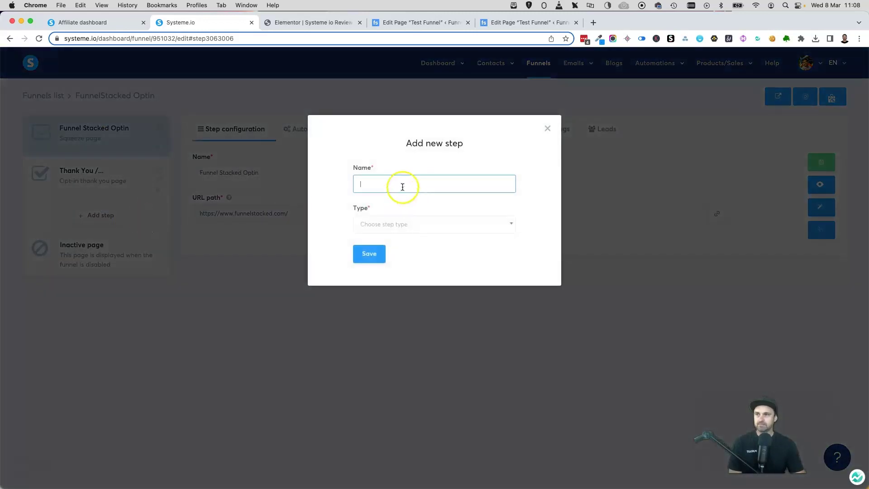
# Save a new Inline form step named 'Funnel Scene YouTube Test'.
pyautogui.write('Fu')
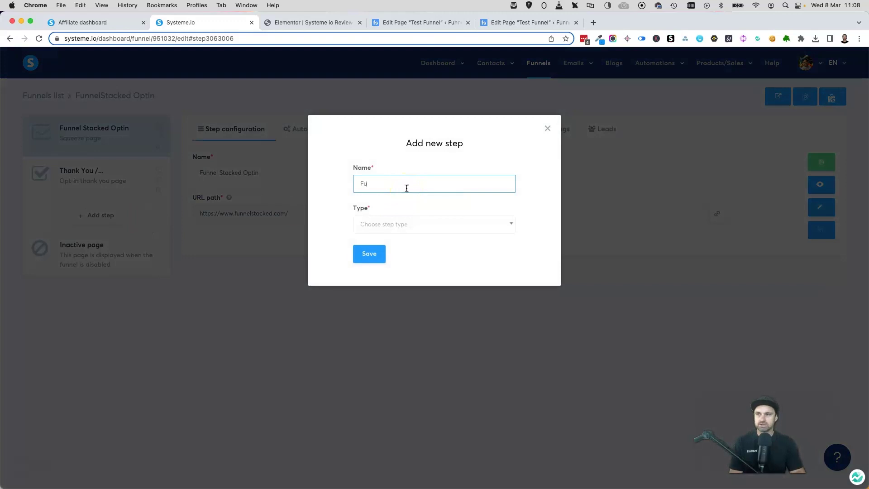
pyautogui.write('nnel Scene Y')
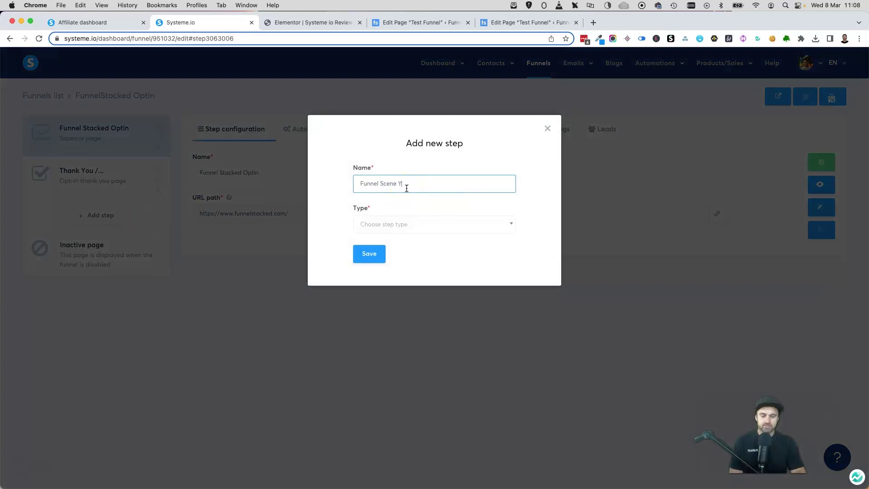
pyautogui.write('ouTube Test')
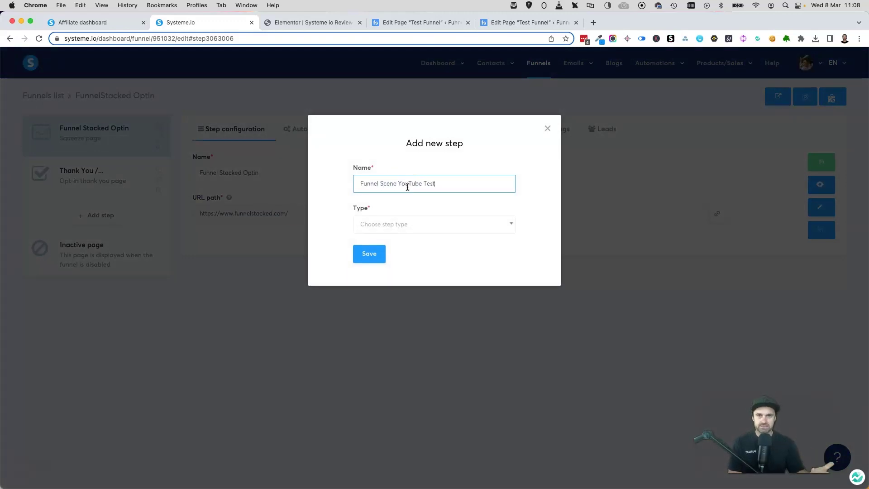
pyautogui.click(401, 225)
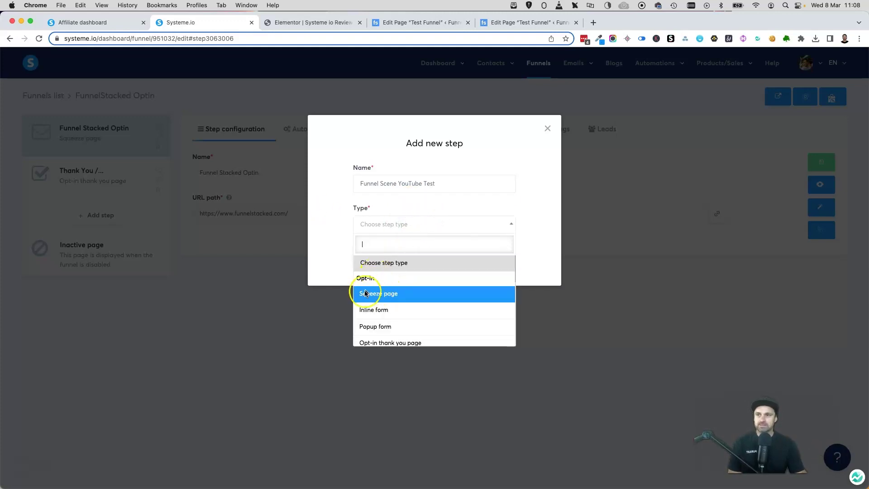
pyautogui.click(397, 310)
pyautogui.click(379, 257)
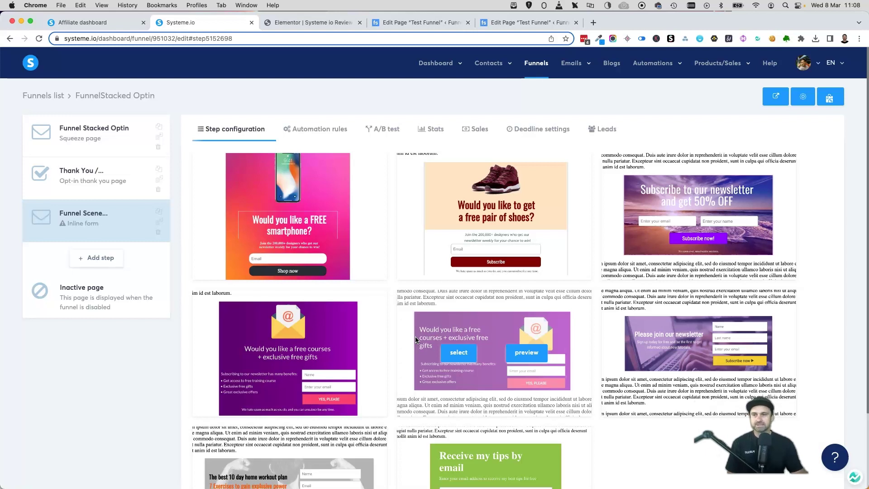
# Apply the green 'Receive my tips by email' template to the new step and open its page.
pyautogui.scroll(-1, 574, 316)
pyautogui.scroll(-5, 575, 315)
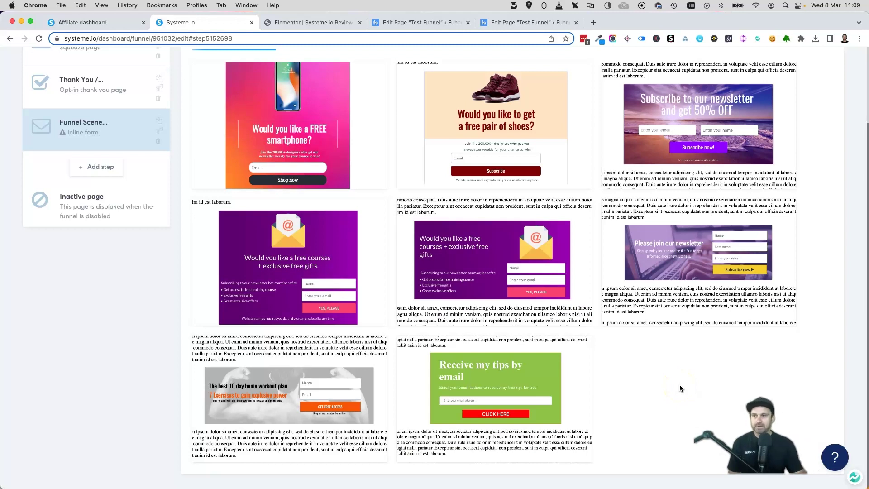
pyautogui.moveTo(435, 408)
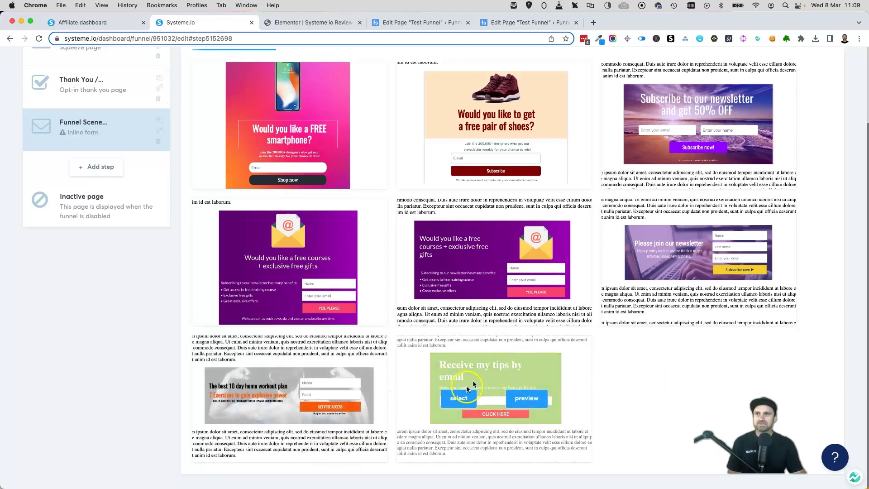
pyautogui.click(460, 401)
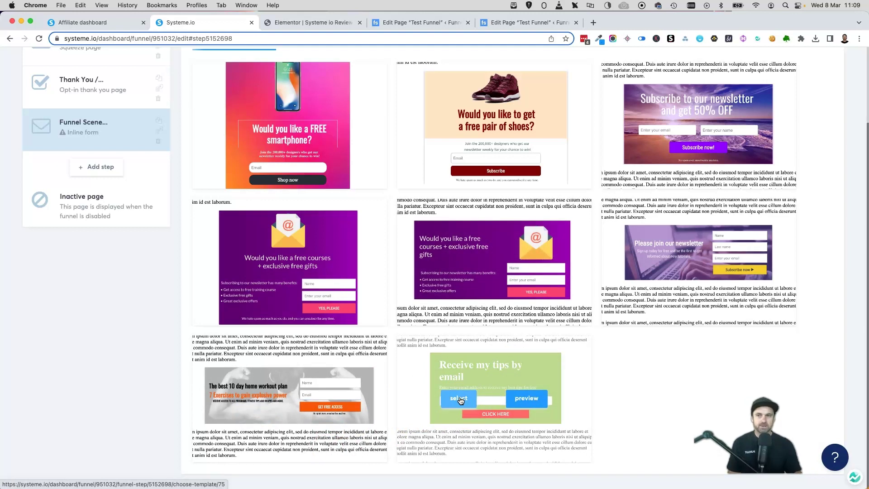
pyautogui.click(485, 355)
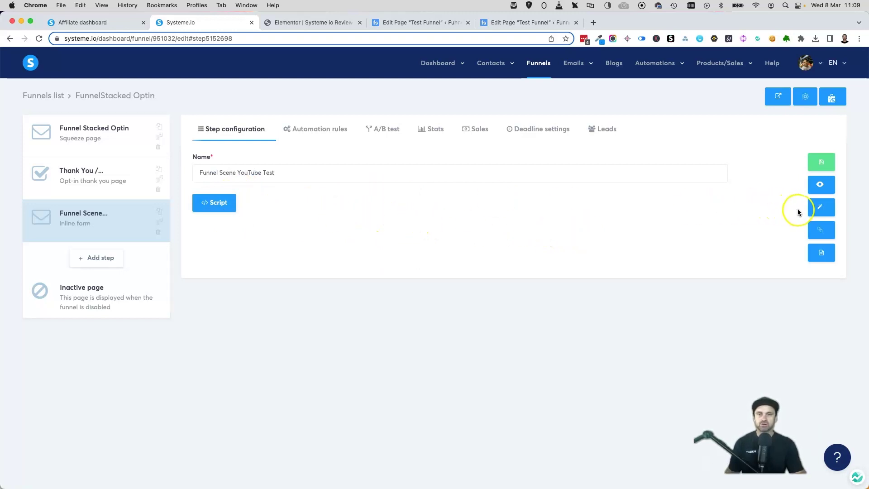
pyautogui.click(819, 211)
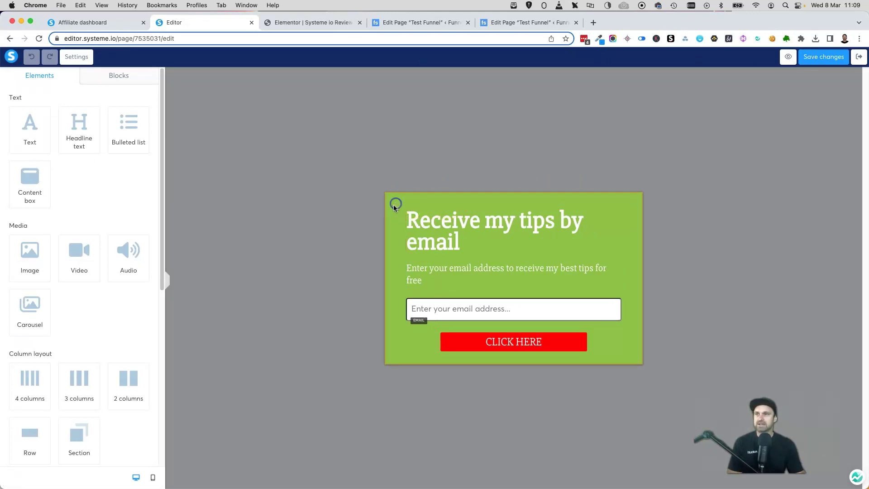
# Change the page background colour from green 8DBF42 to blue 0396f9.
pyautogui.click(78, 60)
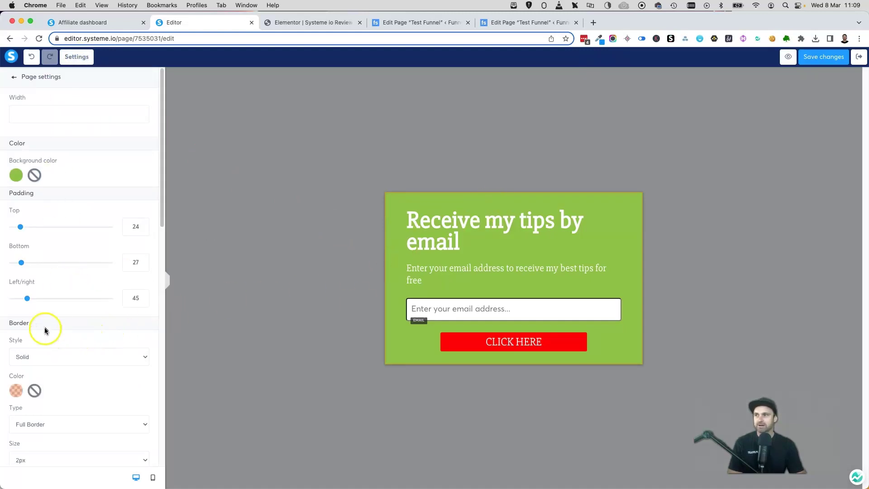
pyautogui.click(600, 40)
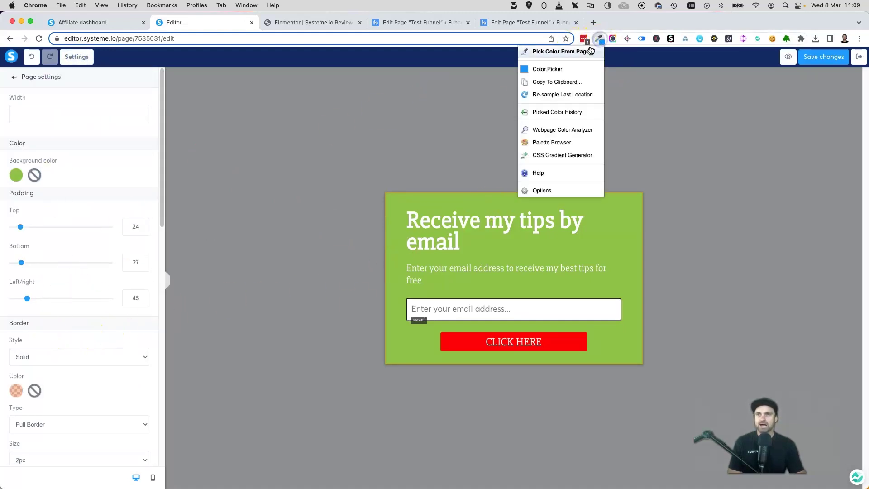
pyautogui.click(555, 67)
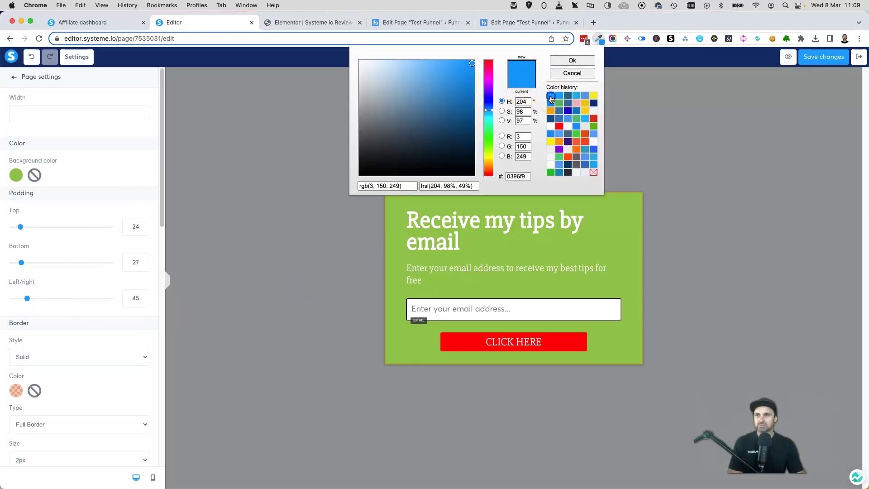
pyautogui.click(517, 176)
pyautogui.press('super+c')
pyautogui.click(572, 63)
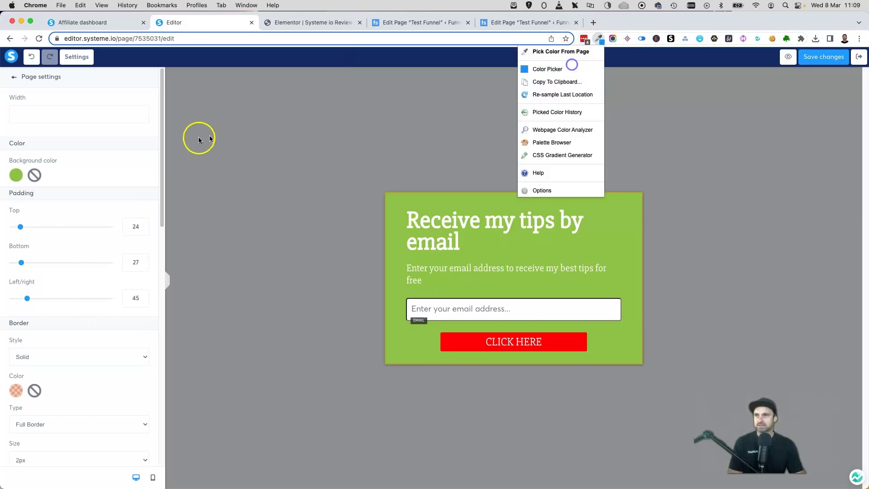
pyautogui.click(18, 176)
pyautogui.doubleClick(72, 225)
pyautogui.press('super+v')
pyautogui.click(206, 277)
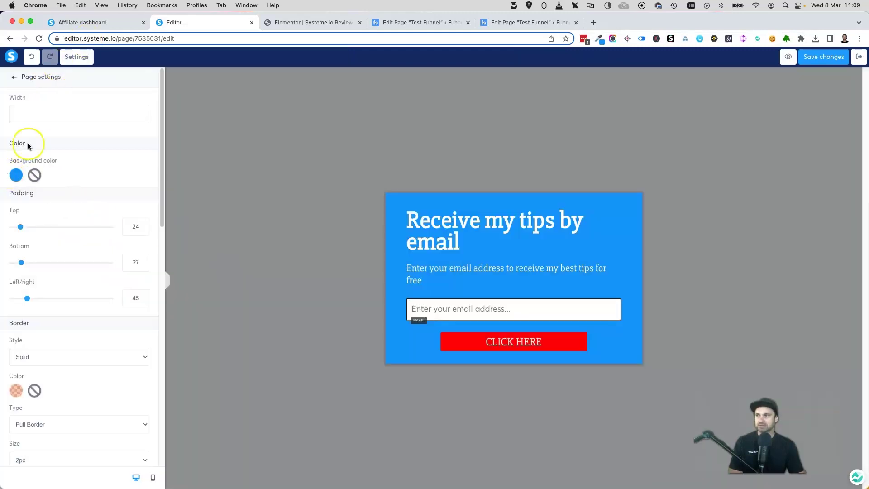
pyautogui.click(64, 114)
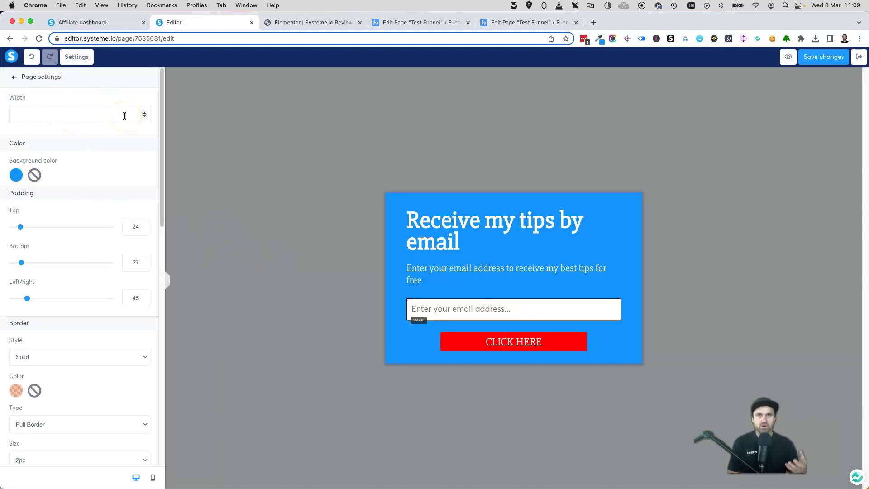
pyautogui.click(14, 77)
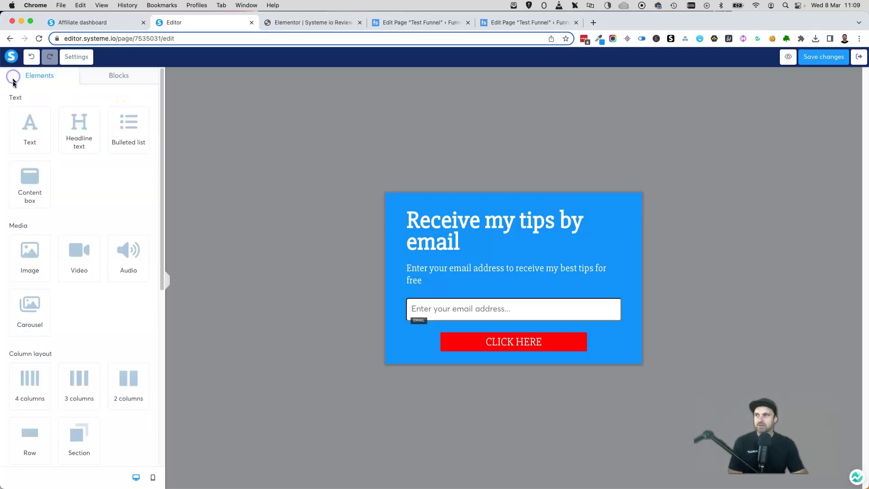
# Rewrite the headline as 'Join 1000s of Funnel Fanatics as We Build and Optimize Sales Funnels'.
pyautogui.tripleClick(449, 226)
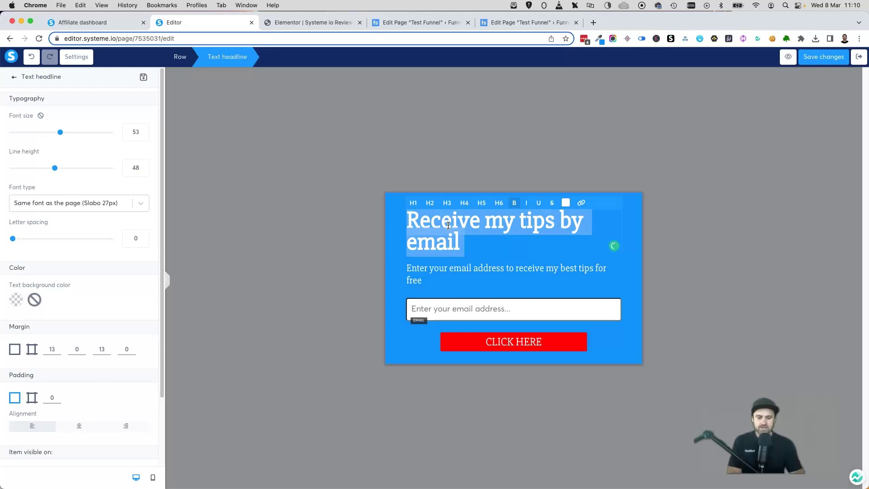
pyautogui.write('Join 10')
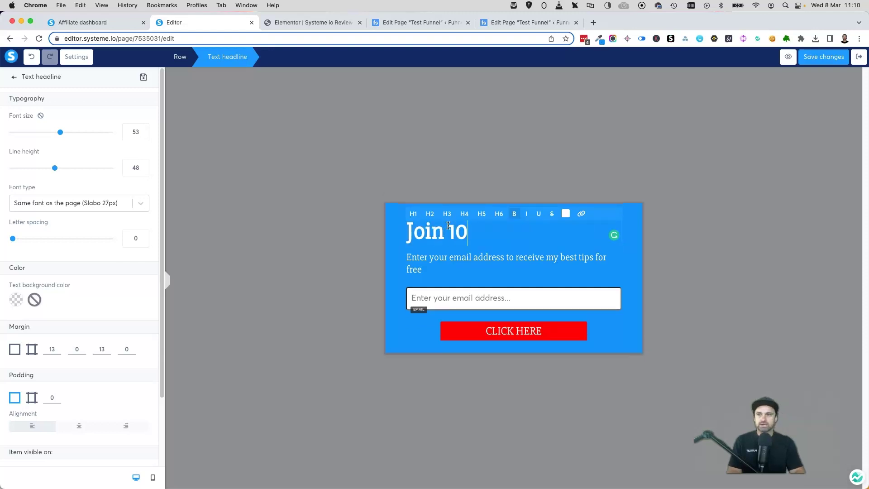
pyautogui.write('00s of')
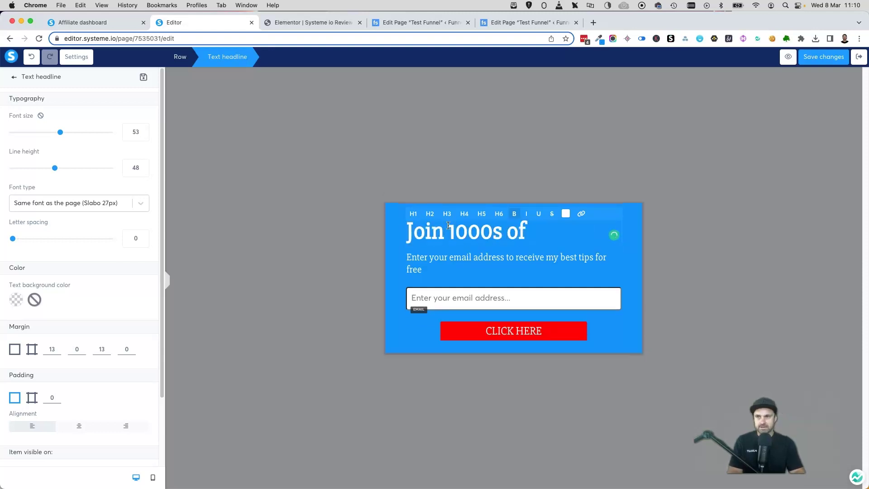
pyautogui.write(' Funnel Fanati')
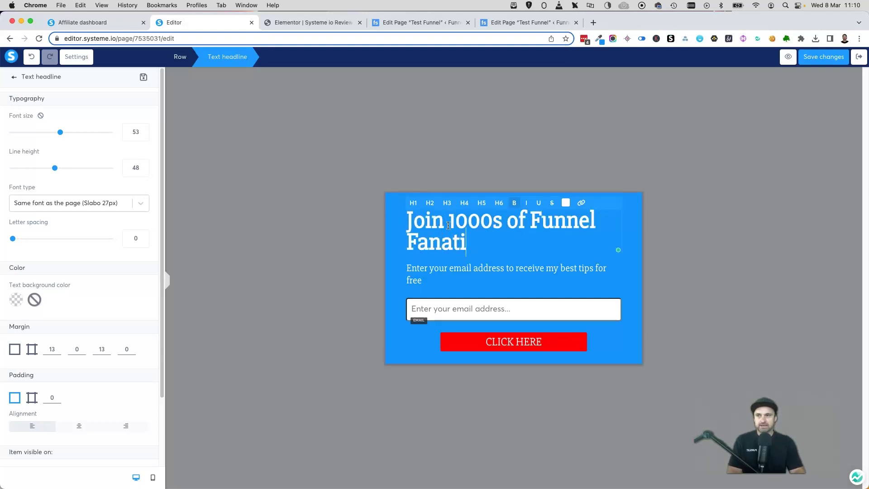
pyautogui.write('cs as we')
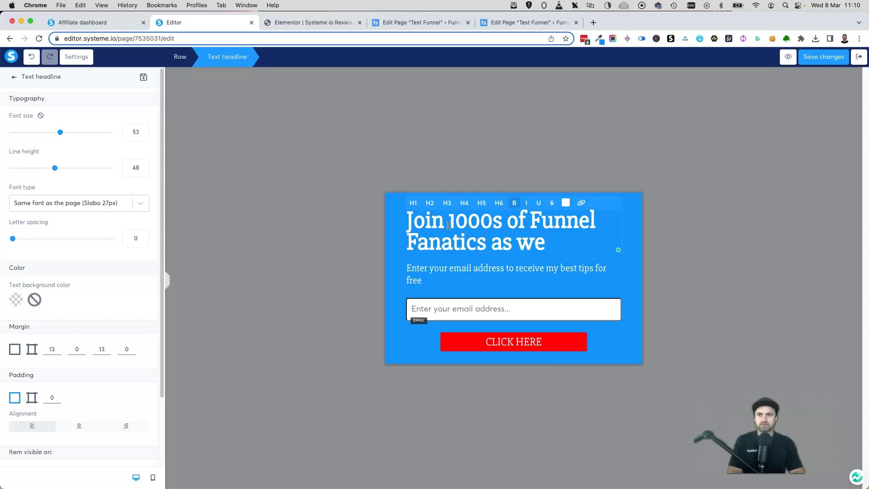
pyautogui.press('BackSpace')
pyautogui.press('BackSpace')
pyautogui.write('We be')
pyautogui.press('BackSpace')
pyautogui.press('BackSpace')
pyautogui.write('Build and Optimise')
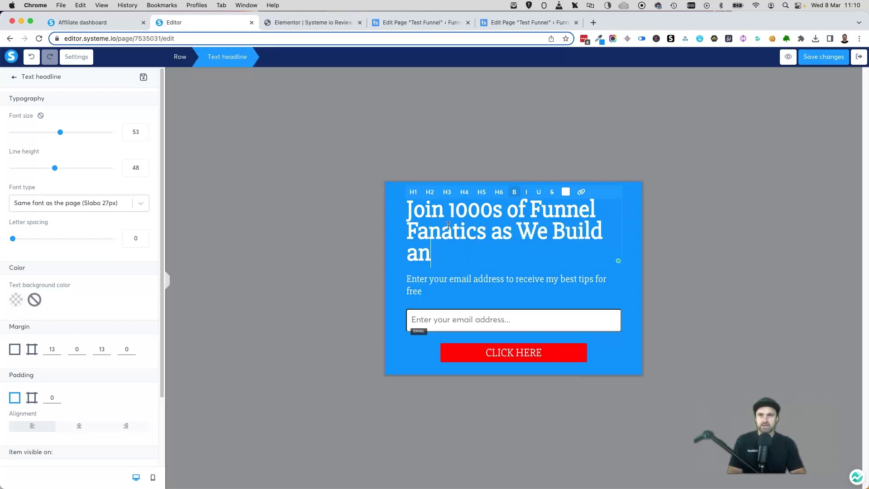
pyautogui.press('BackSpace')
pyautogui.press('BackSpace')
pyautogui.write('ze')
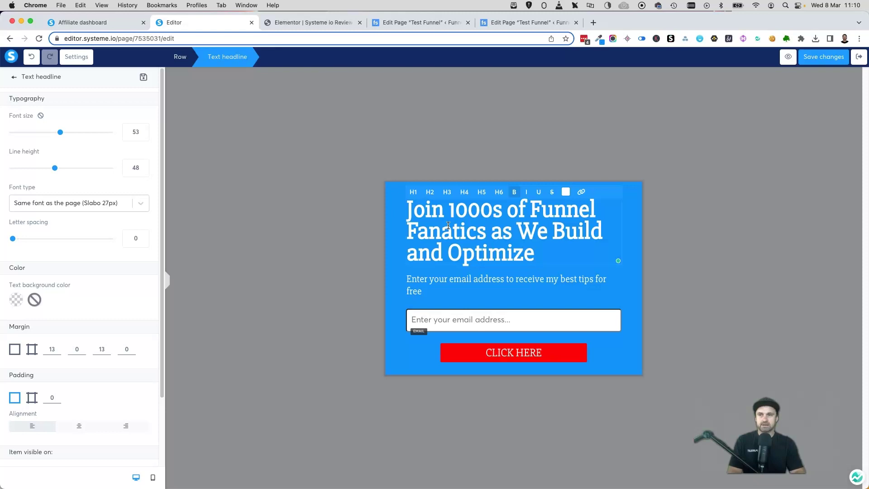
pyautogui.write(' Sales Funnels')
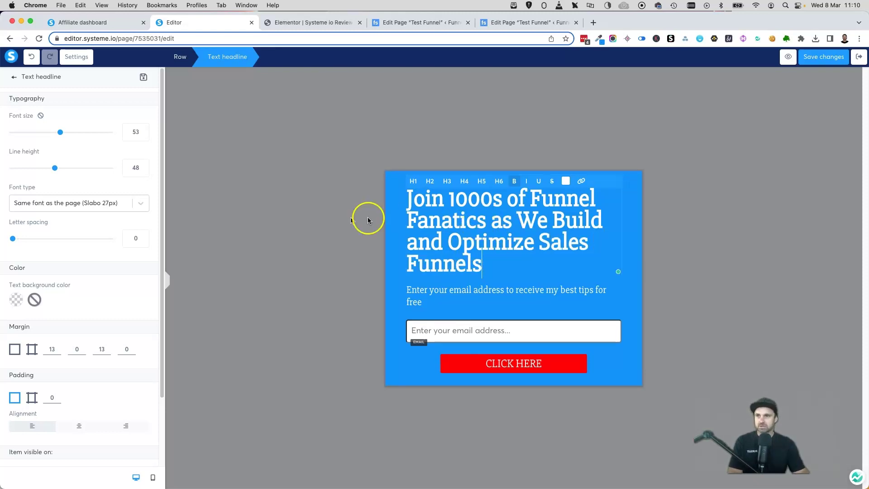
pyautogui.tripleClick(471, 242)
# Reduce the headline font size from 53 to 34 and centre-align it.
pyautogui.moveTo(60, 132); pyautogui.dragTo(40, 137)
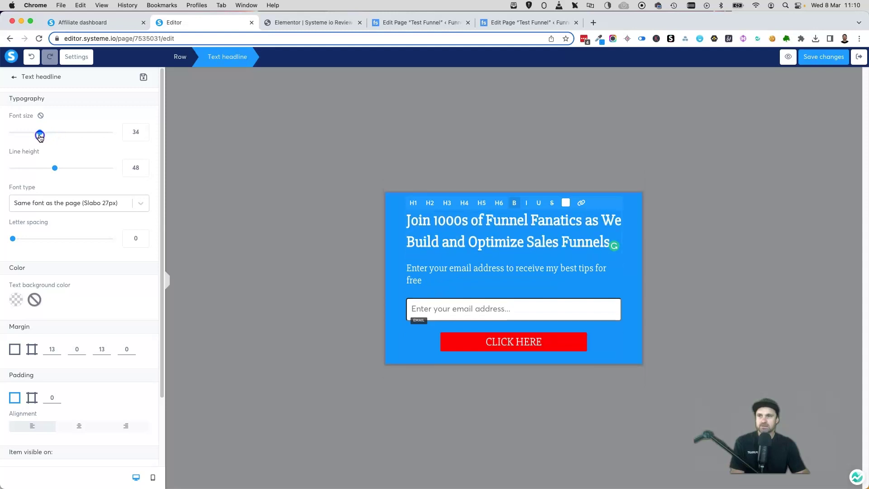
pyautogui.click(75, 425)
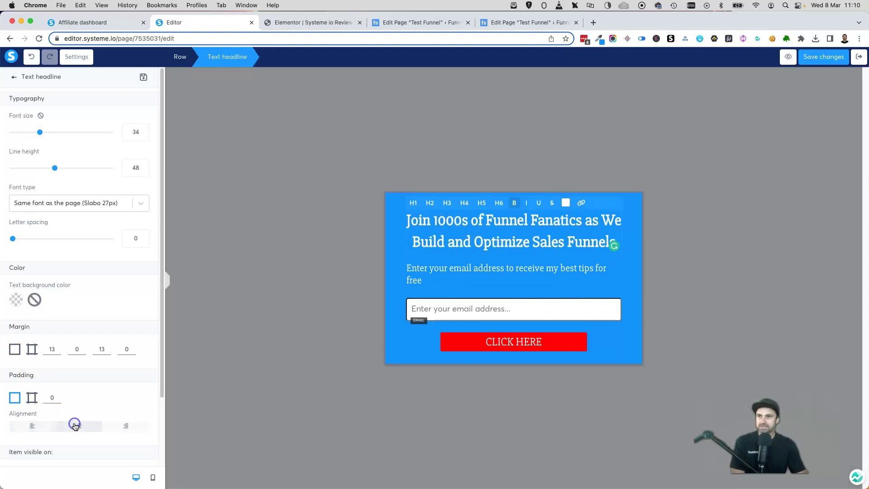
pyautogui.click(58, 208)
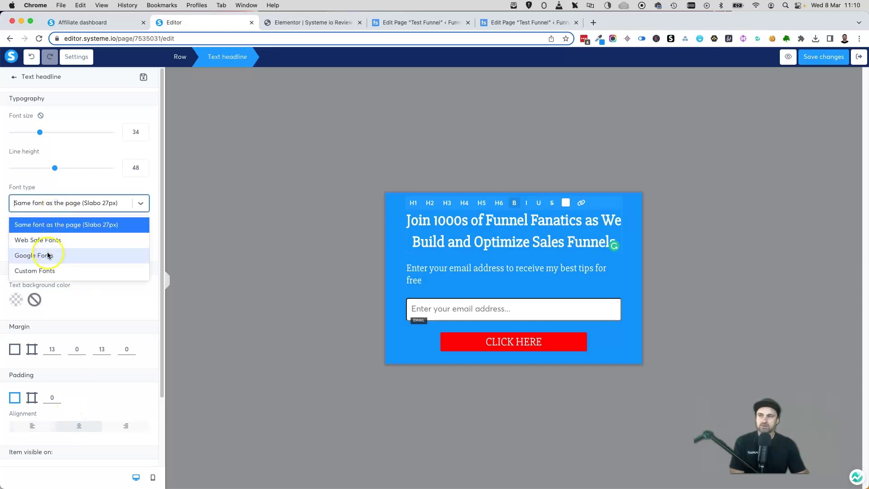
# Change the headline font from Slabo to the Google font Poppins.
pyautogui.click(47, 256)
pyautogui.click(50, 231)
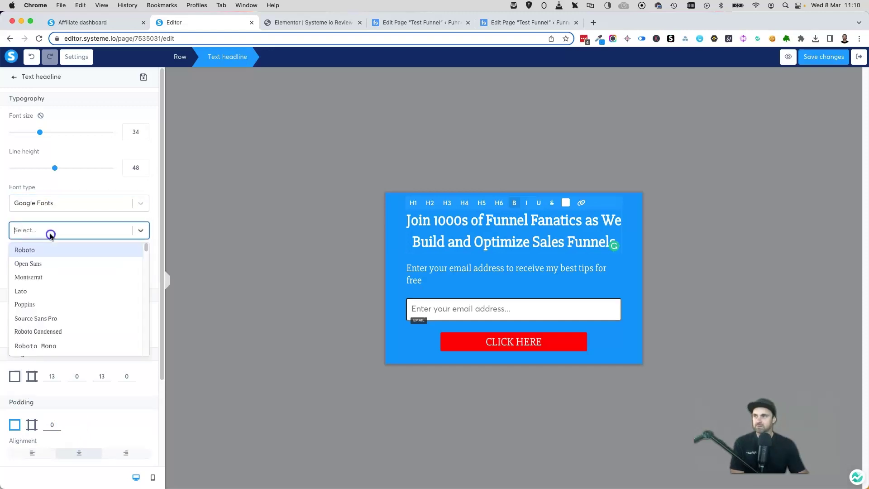
pyautogui.click(48, 278)
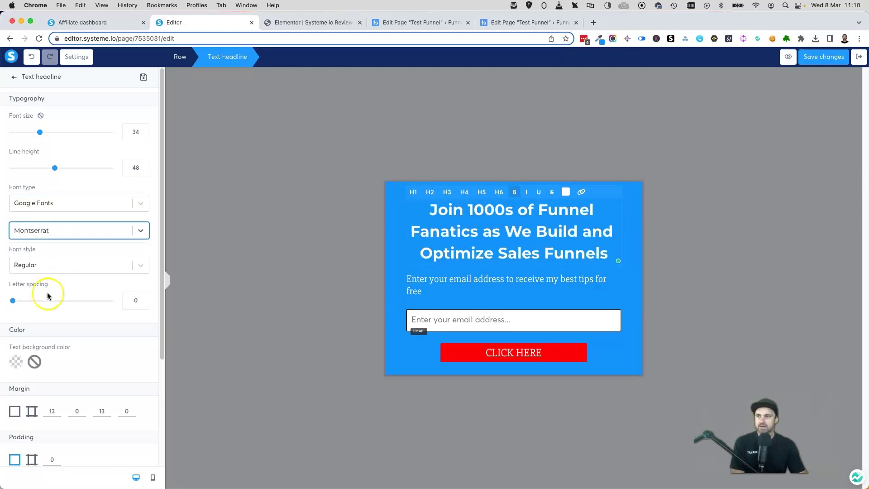
pyautogui.click(49, 235)
pyautogui.click(33, 305)
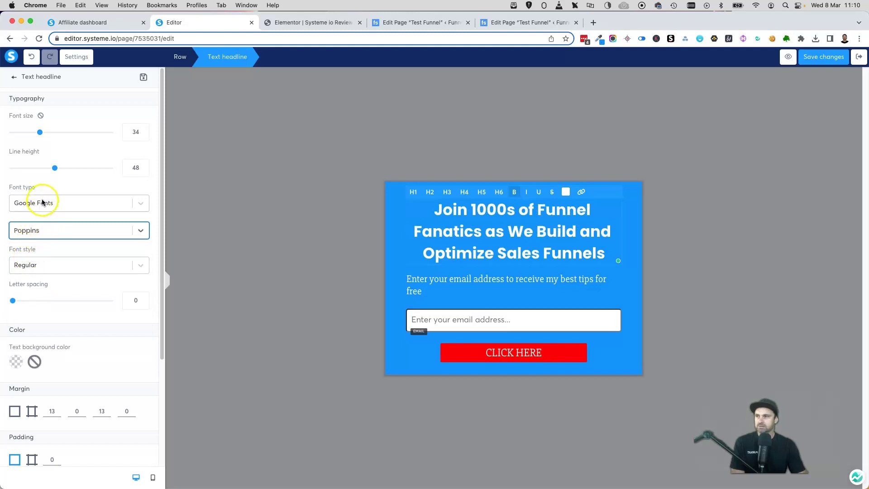
# Give the headline font size 34, line height 36 and a bottom margin of 0.
pyautogui.moveTo(38, 135); pyautogui.dragTo(32, 135)
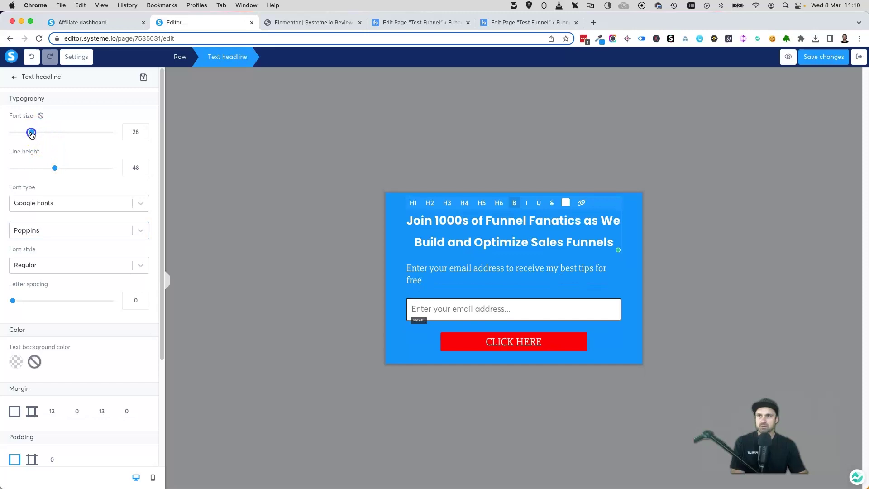
pyautogui.moveTo(54, 168); pyautogui.dragTo(38, 168)
pyautogui.moveTo(31, 132); pyautogui.dragTo(40, 132)
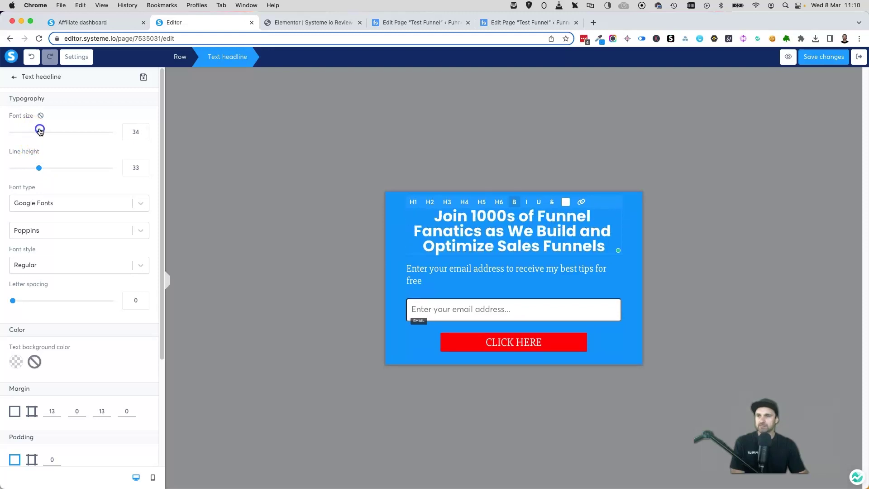
pyautogui.moveTo(39, 168); pyautogui.dragTo(43, 168)
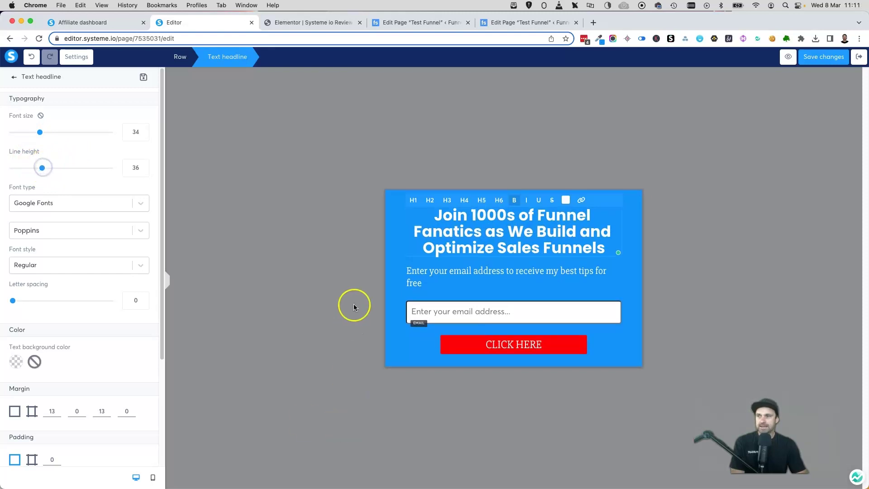
pyautogui.press('Escape')
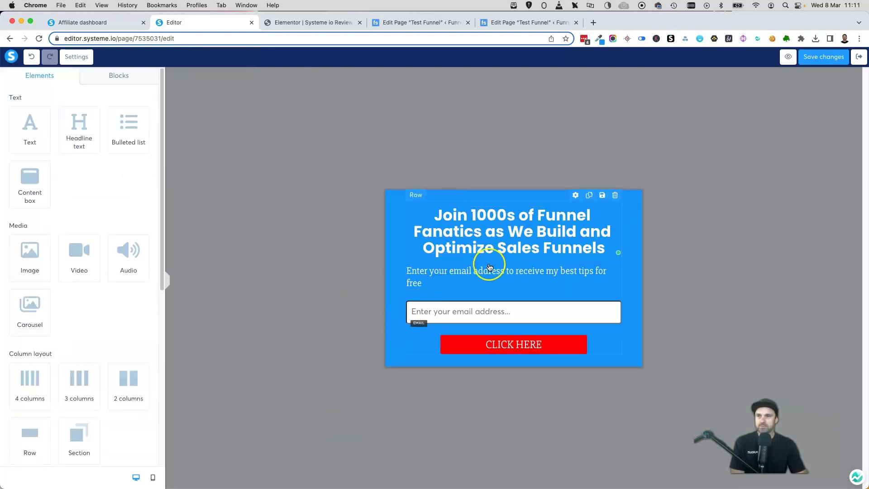
pyautogui.click(491, 214)
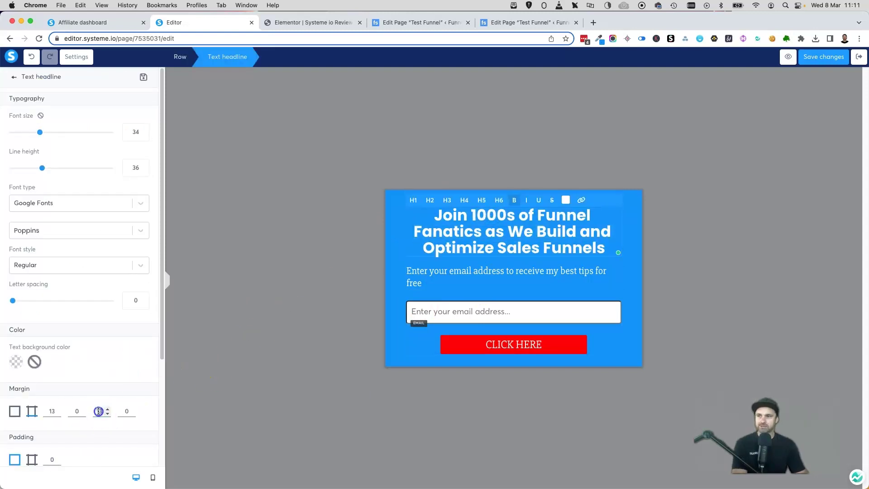
pyautogui.press('BackSpace')
pyautogui.press('BackSpace')
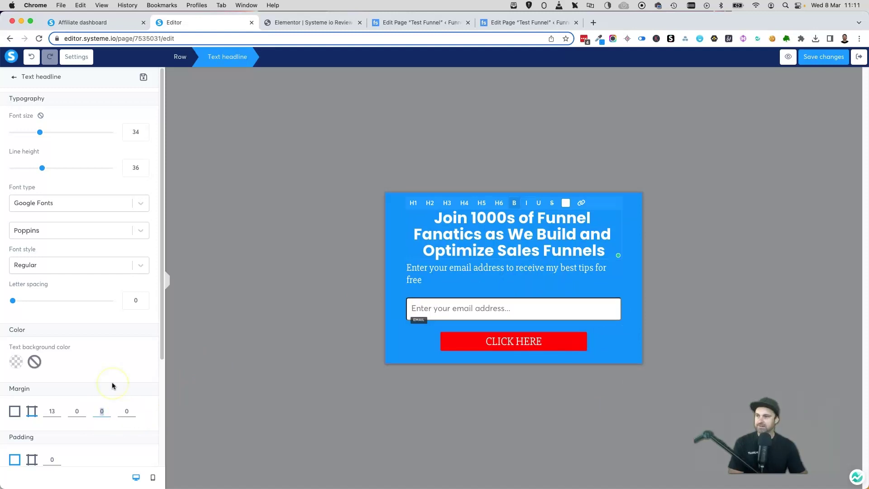
# Replace the subtext with 'Enter your name and email to get sent the invite link' and centre it.
pyautogui.click(487, 274)
pyautogui.click(487, 273)
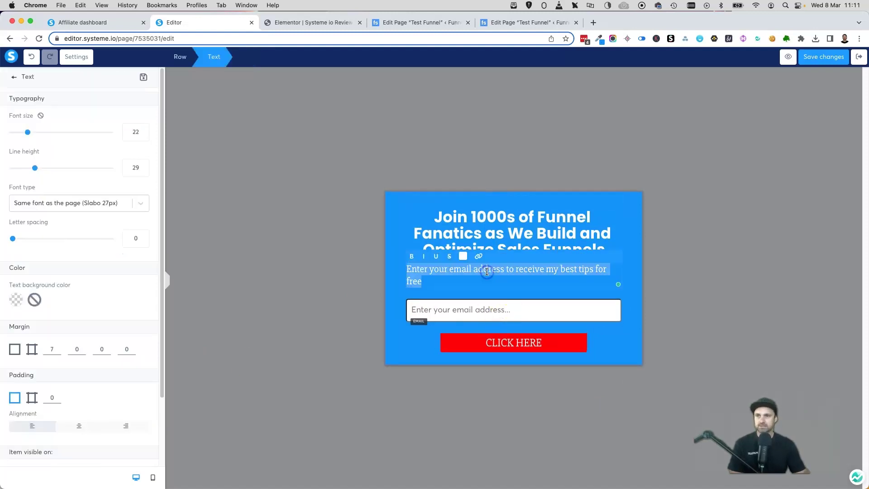
pyautogui.write('Ent')
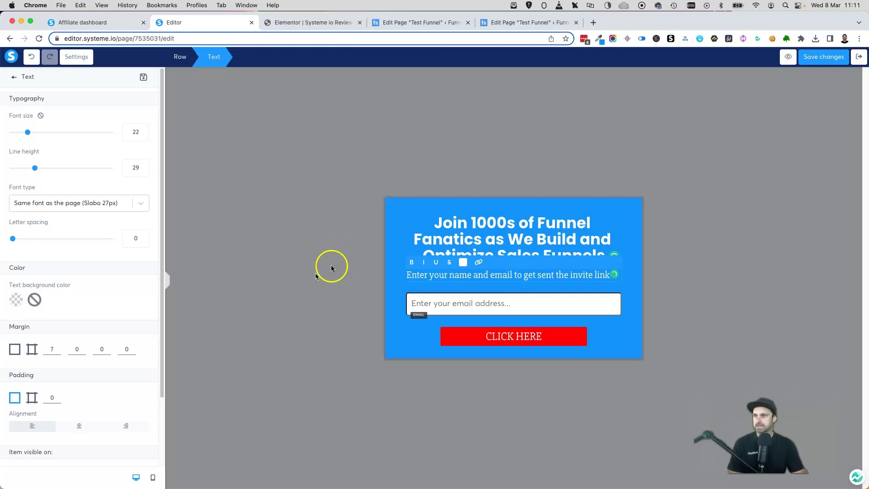
pyautogui.click(80, 425)
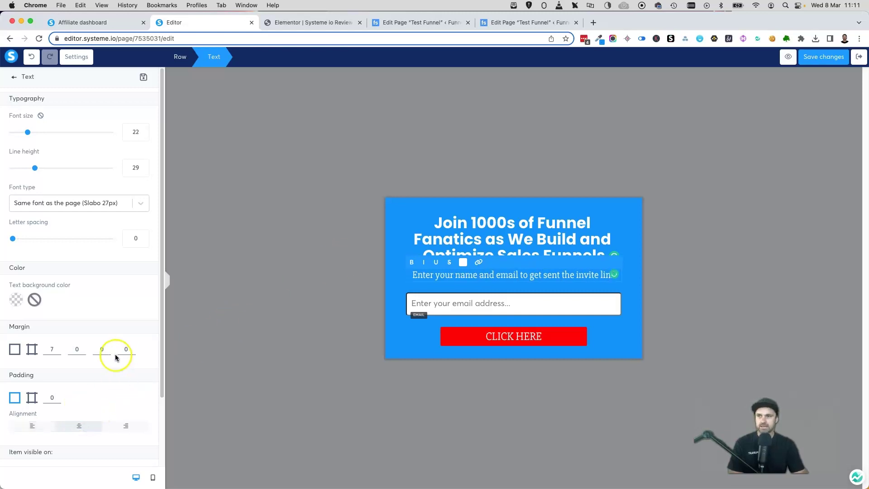
# Set the subtext to the Google font Lato at size 21.
pyautogui.click(50, 204)
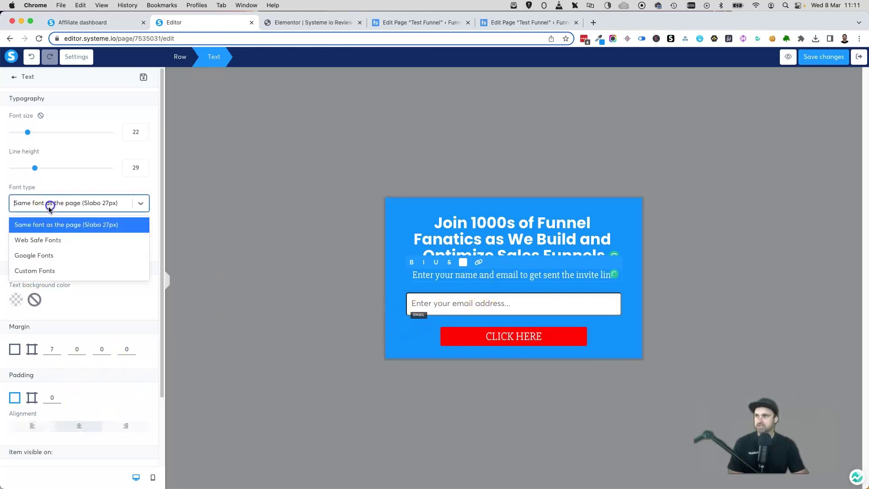
pyautogui.click(46, 254)
pyautogui.click(58, 230)
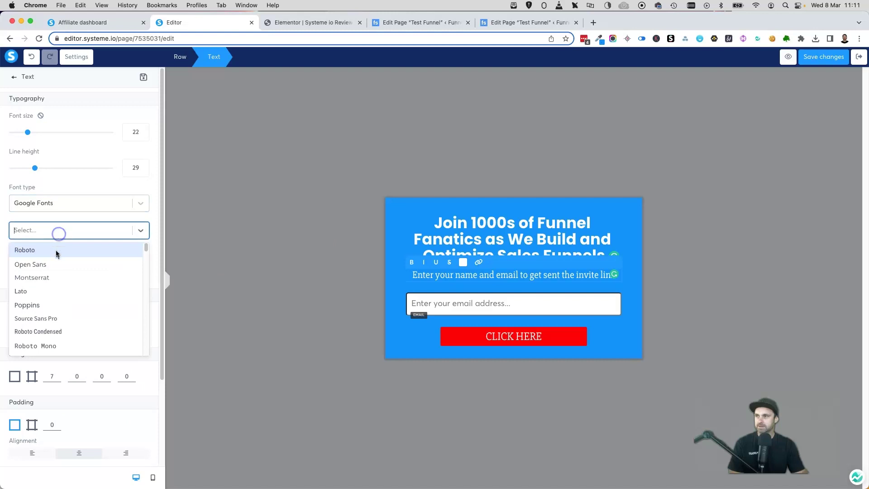
pyautogui.click(56, 294)
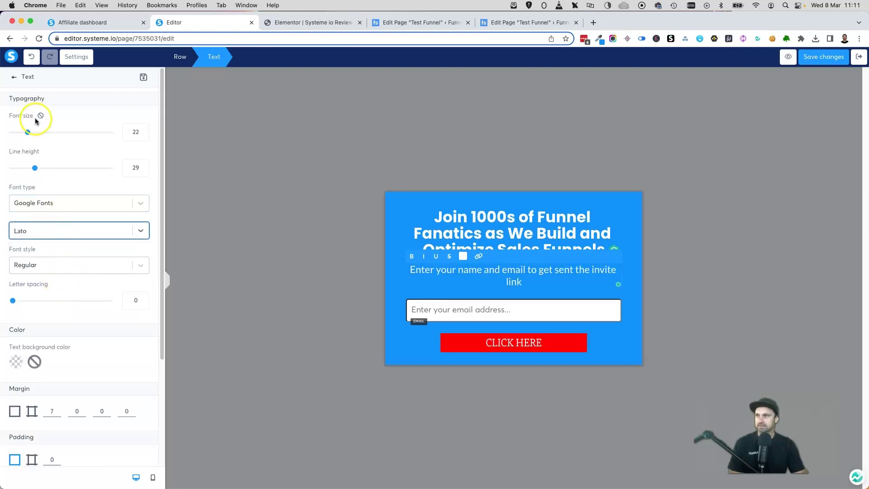
pyautogui.moveTo(28, 132); pyautogui.dragTo(26, 134)
pyautogui.click(249, 244)
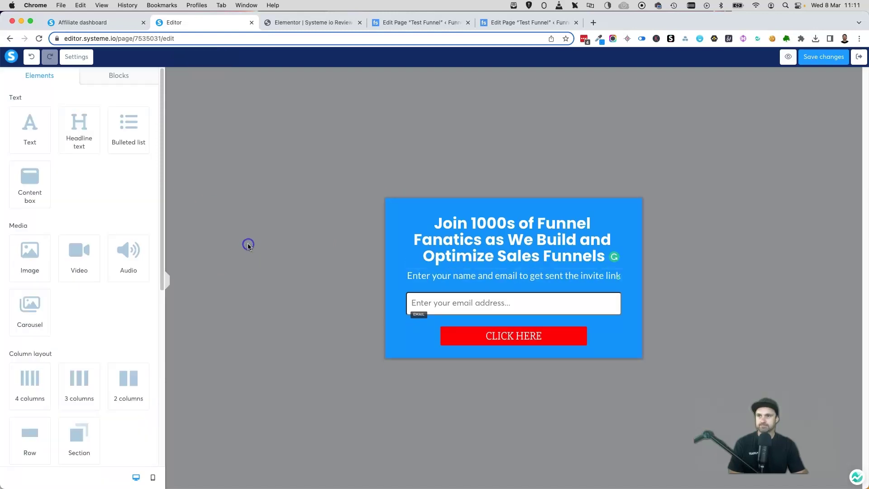
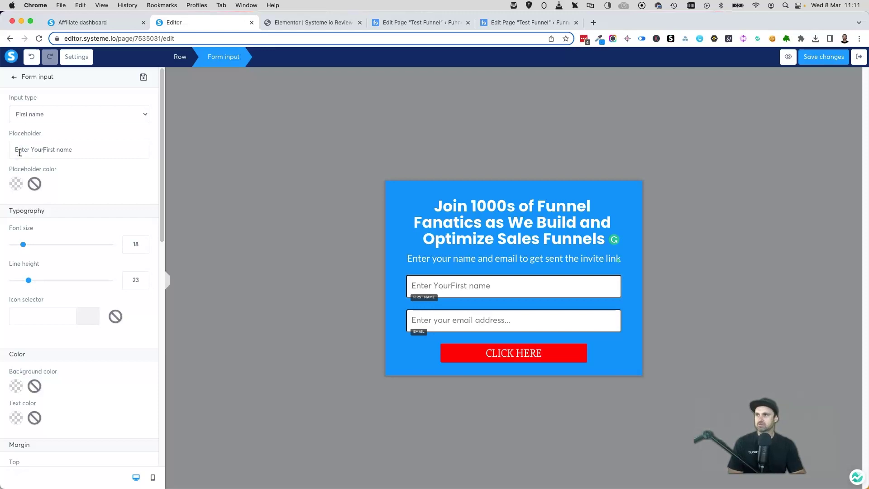
# Set the first name placeholder to 'Your First Name' and the email placeholder to 'Your Email Address'.
pyautogui.write('Y')
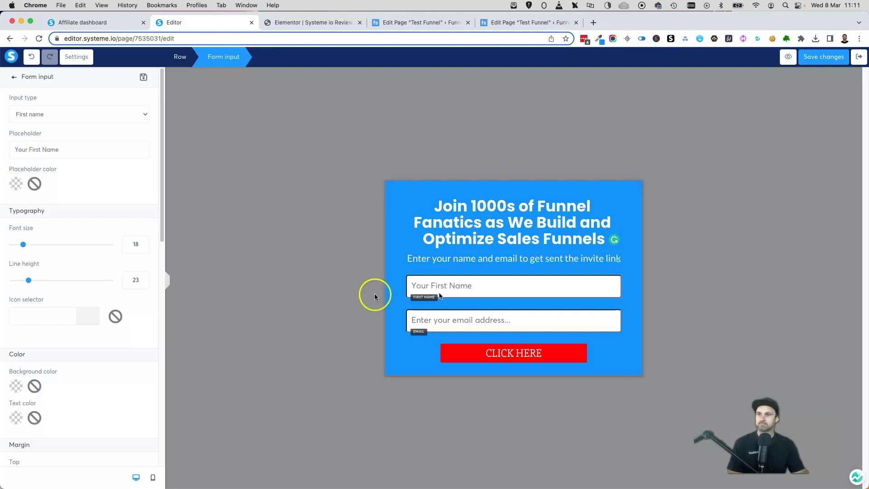
pyautogui.press('Escape')
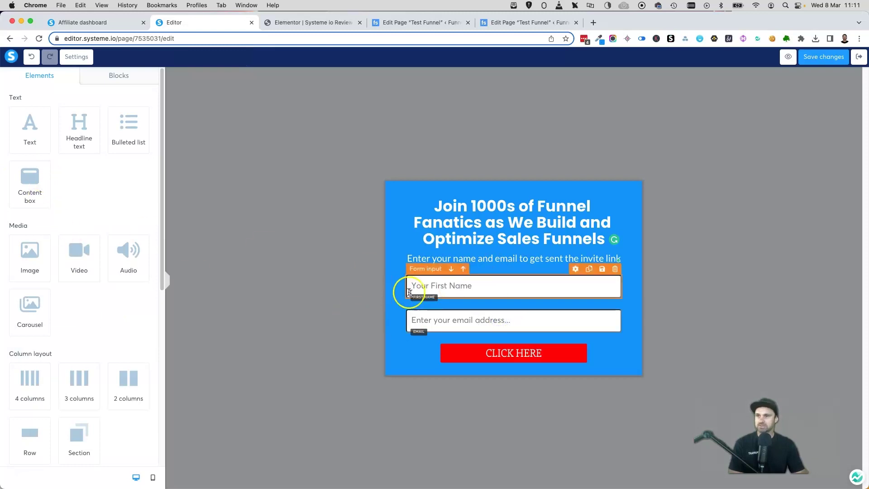
pyautogui.click(453, 322)
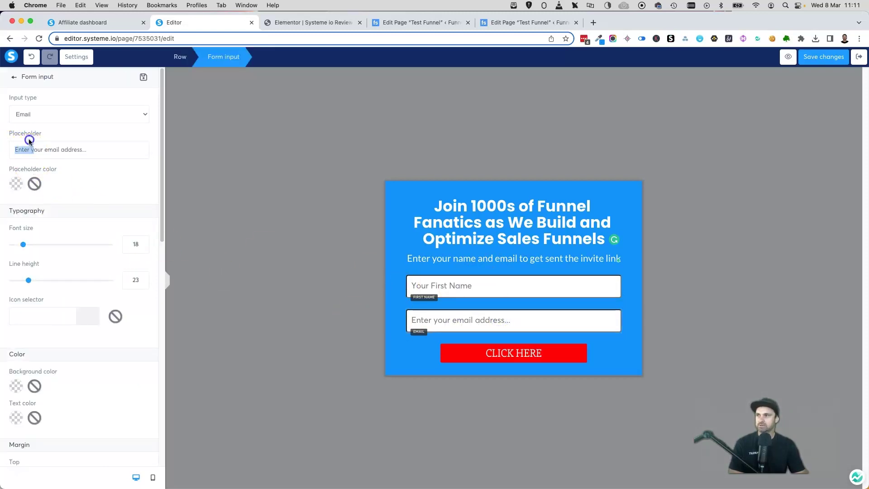
pyautogui.write('Y')
pyautogui.click(89, 151)
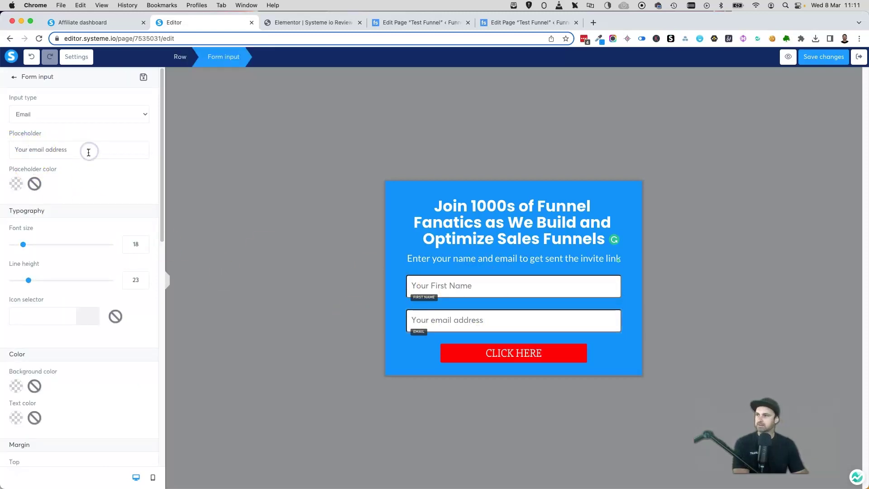
pyautogui.click(31, 145)
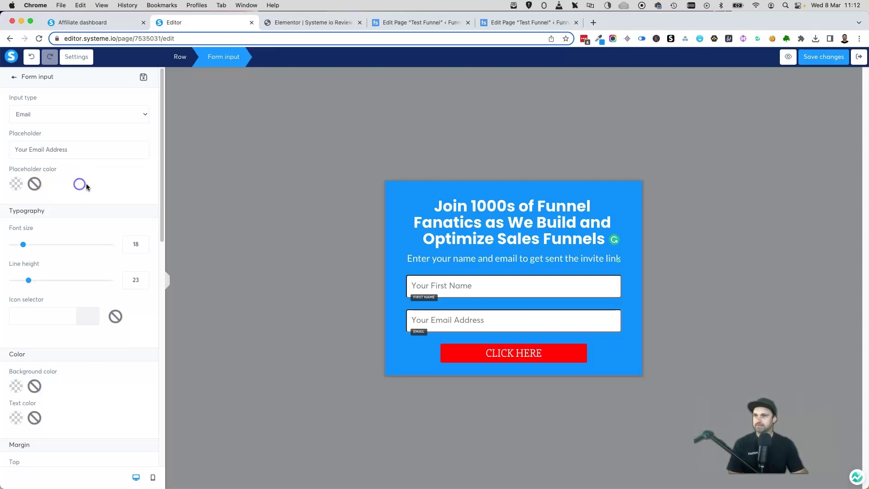
# Set the CLICK HERE button's width to Fill width.
pyautogui.click(501, 354)
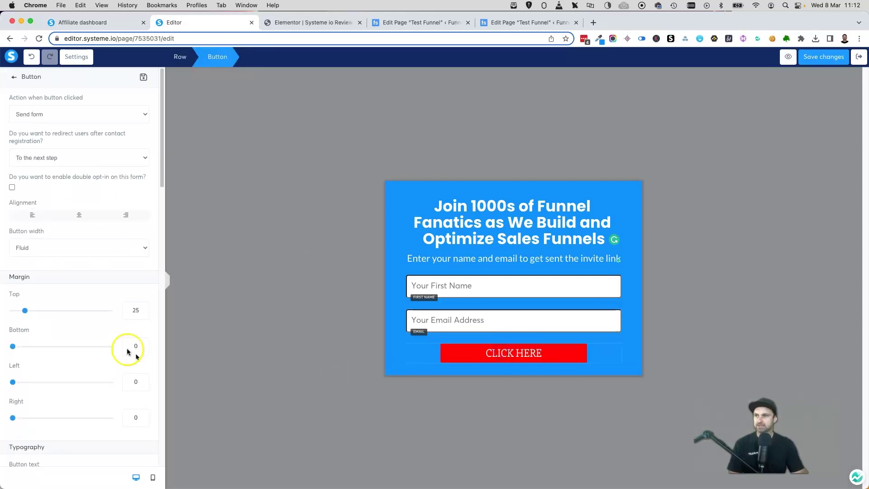
pyautogui.click(78, 251)
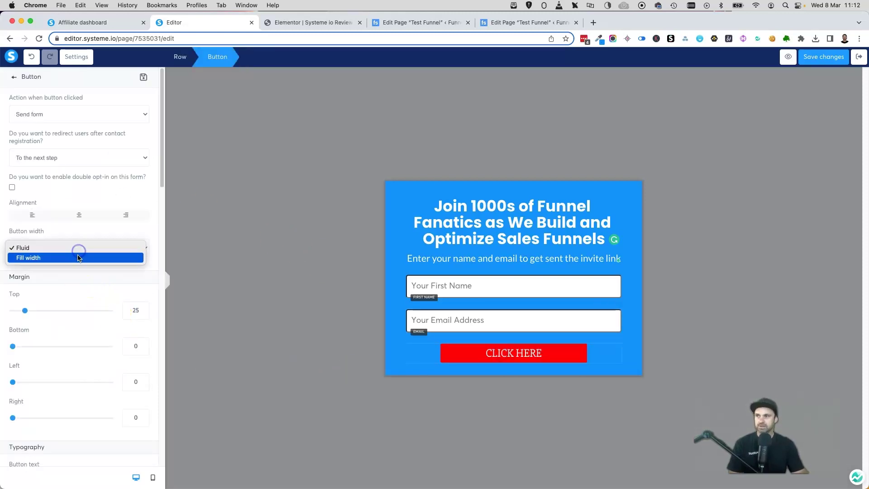
pyautogui.click(78, 258)
# Replace the button text with 'GET SENT THE INVITE LINK'.
pyautogui.scroll(-2, 81, 366)
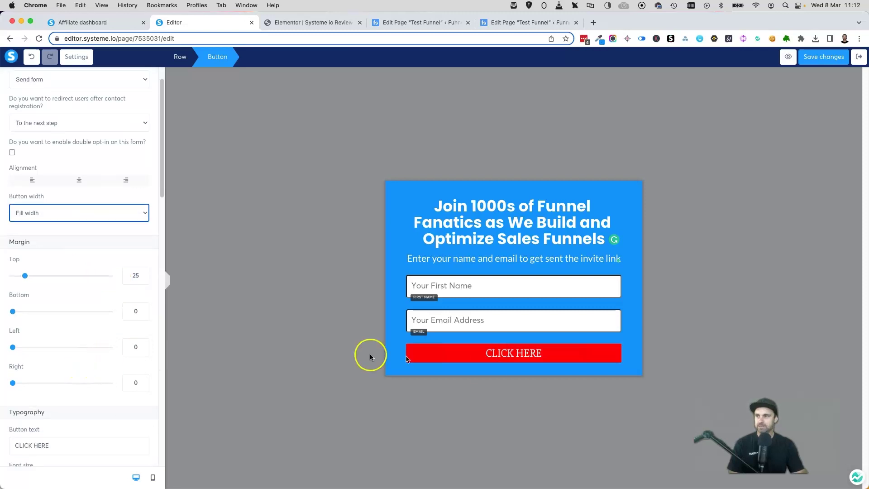
pyautogui.scroll(-4, 63, 333)
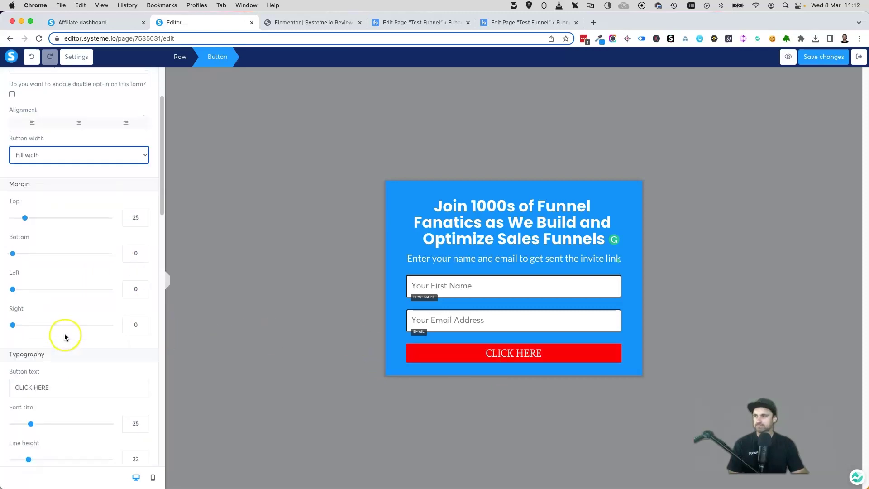
pyautogui.click(45, 368)
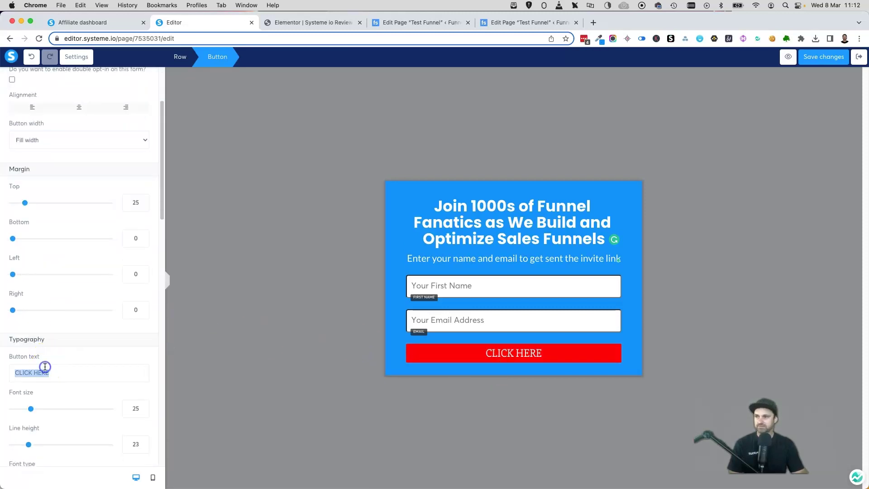
pyautogui.write('G')
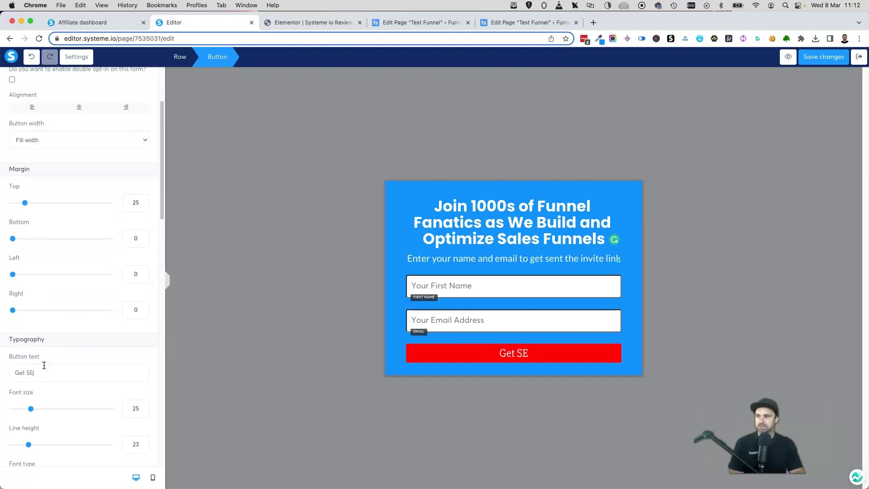
pyautogui.write('e')
pyautogui.press('BackSpace')
pyautogui.write('ET ')
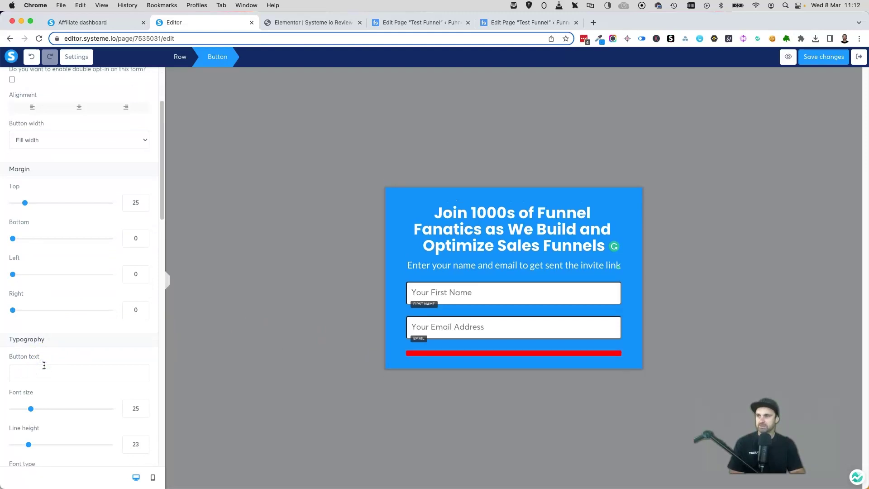
pyautogui.write('SENT THE INVITE')
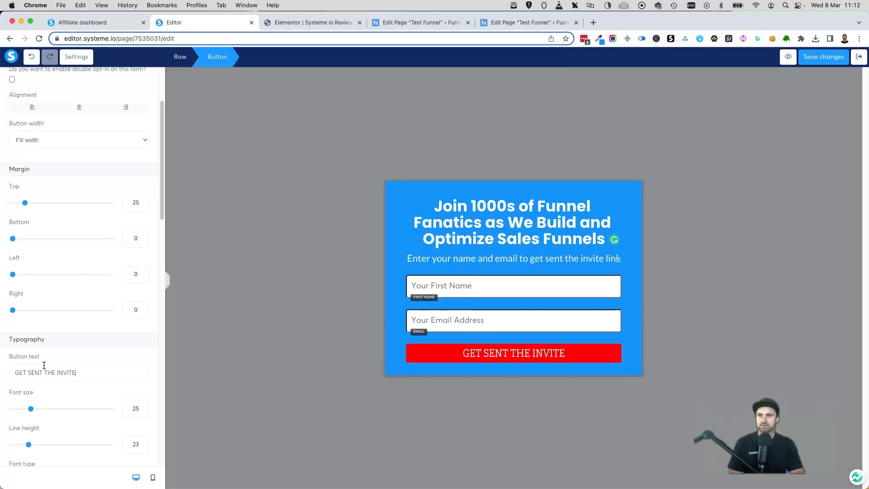
pyautogui.write(' LINK')
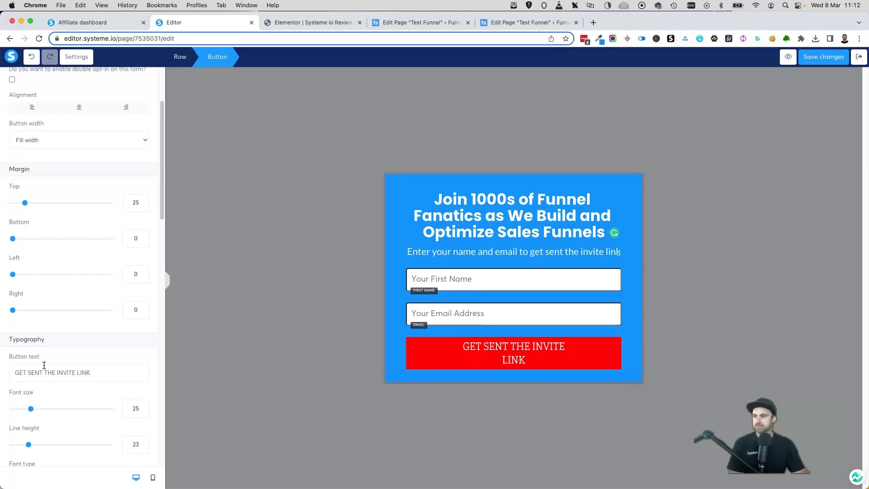
pyautogui.scroll(-12, 48, 364)
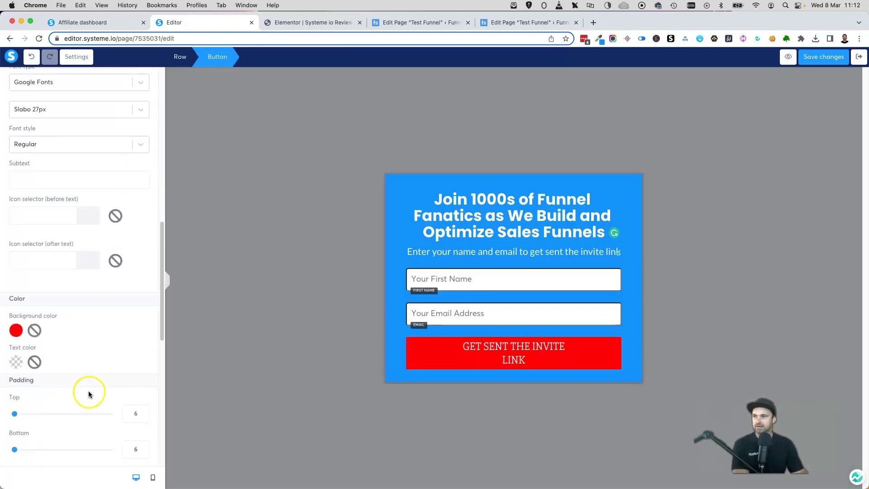
# Set the button's left/right padding to 0.
pyautogui.doubleClick(129, 355)
pyautogui.write('0')
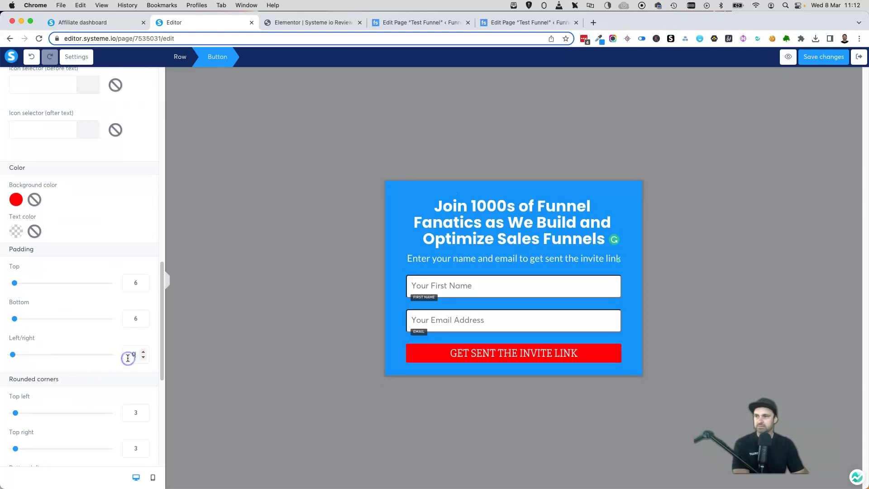
pyautogui.scroll(15, 74, 240)
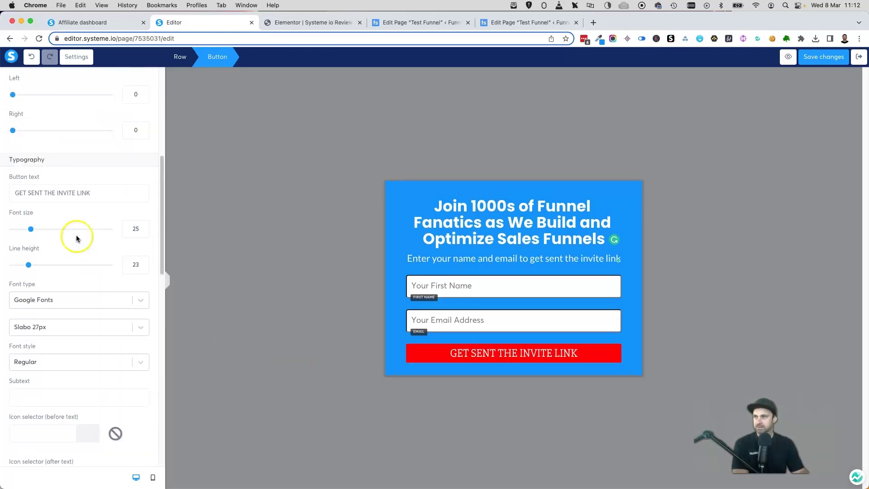
pyautogui.scroll(3, 79, 217)
pyautogui.scroll(-8, 76, 222)
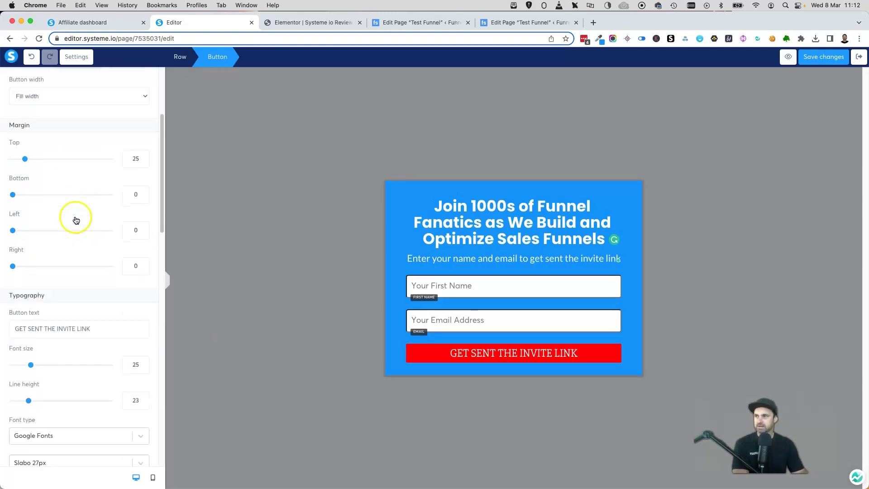
pyautogui.scroll(-3, 73, 244)
# Switch the button font to Lato Bold 700 and adjust its font size.
pyautogui.click(61, 298)
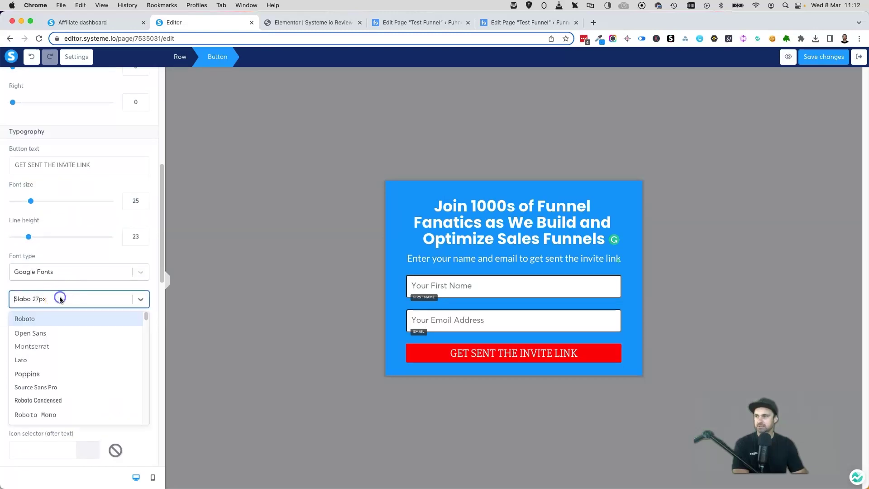
pyautogui.click(53, 359)
pyautogui.click(54, 339)
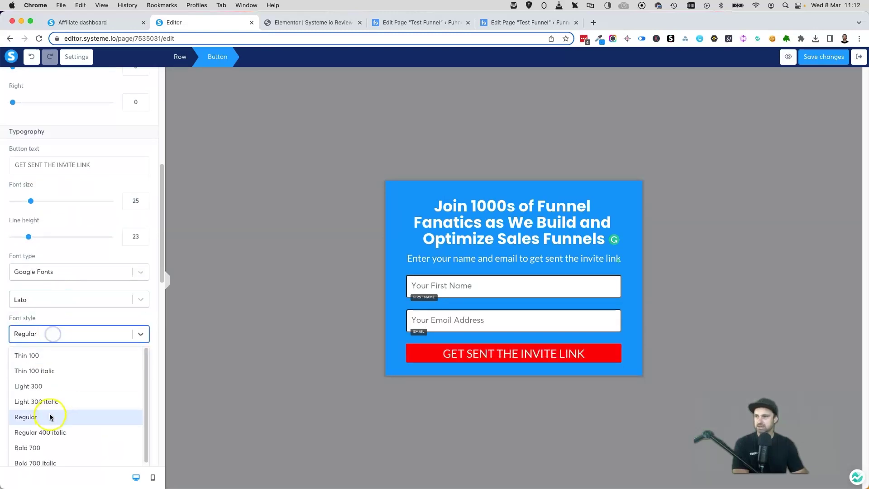
pyautogui.click(44, 431)
pyautogui.scroll(-3, 45, 416)
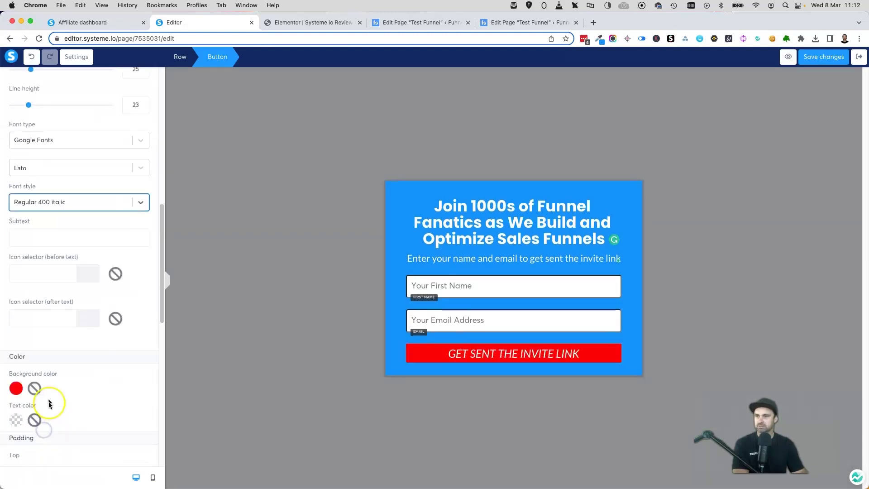
pyautogui.click(31, 201)
pyautogui.click(37, 319)
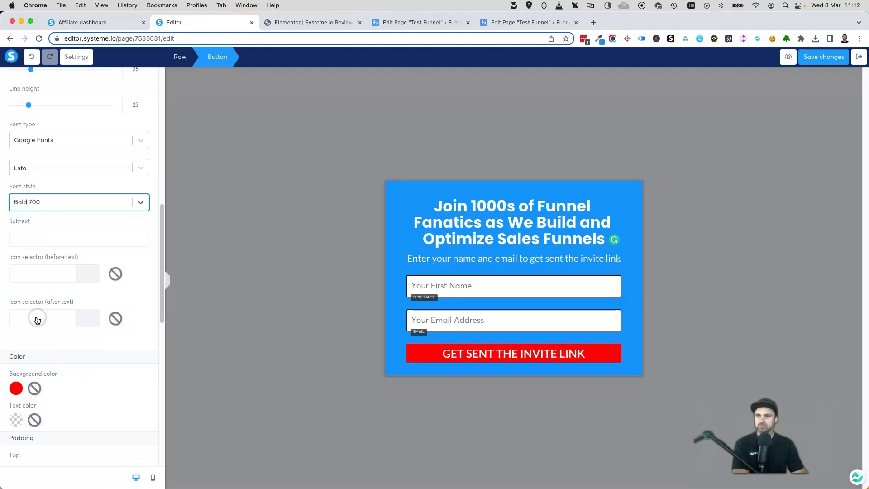
pyautogui.scroll(3, 39, 280)
pyautogui.moveTo(30, 197); pyautogui.dragTo(27, 200)
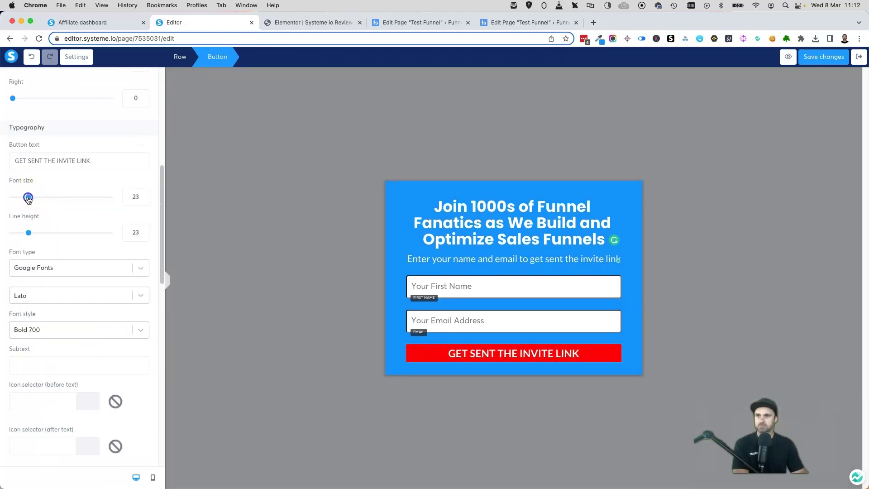
pyautogui.scroll(-10, 48, 277)
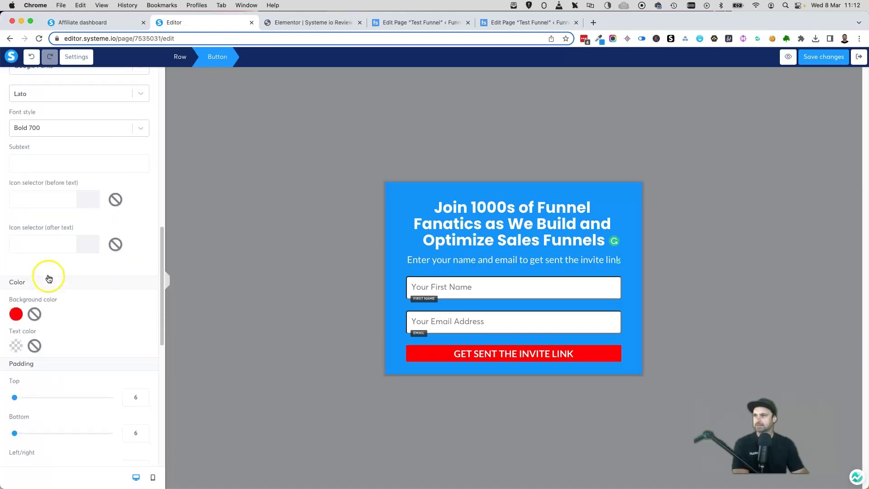
# Set the button padding to 10 on top and 13 on the bottom.
pyautogui.click(134, 172)
pyautogui.write('10')
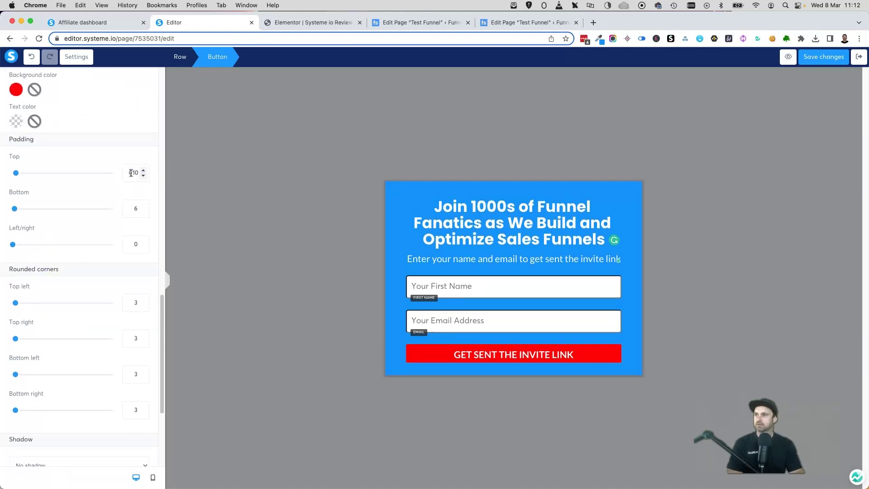
pyautogui.write('10')
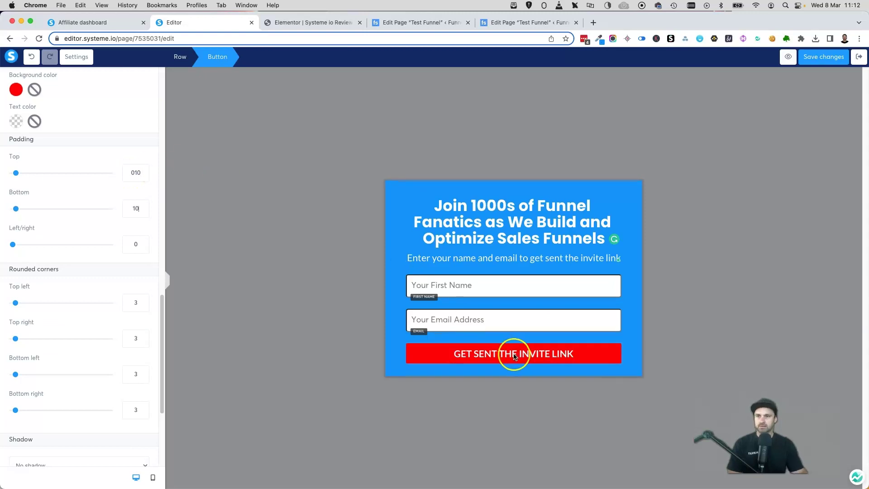
pyautogui.press('Up')
pyautogui.press('Up')
pyautogui.press('Up')
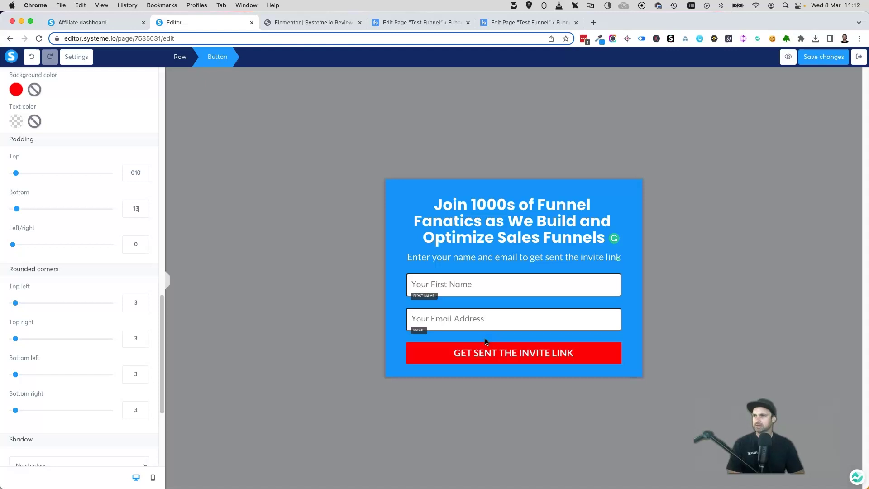
# Reselect the invite-link button and open its 'Action when button clicked' dropdown.
pyautogui.click(730, 252)
pyautogui.click(467, 284)
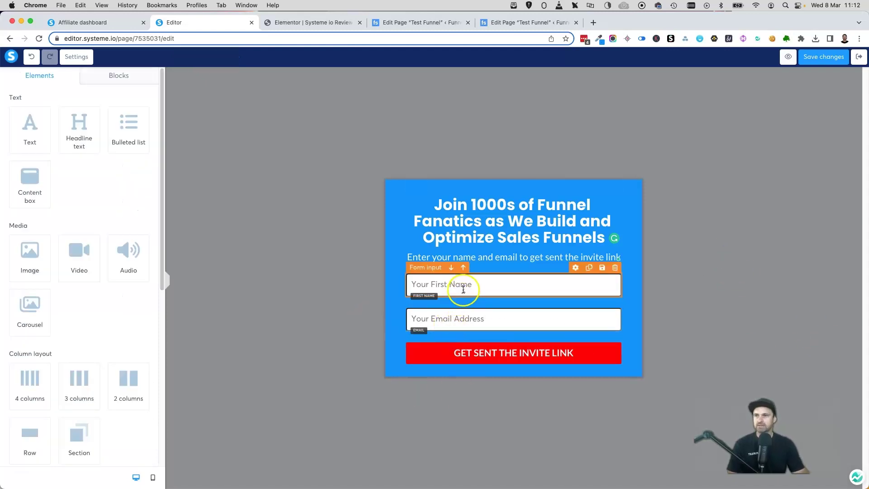
pyautogui.scroll(-10, 71, 317)
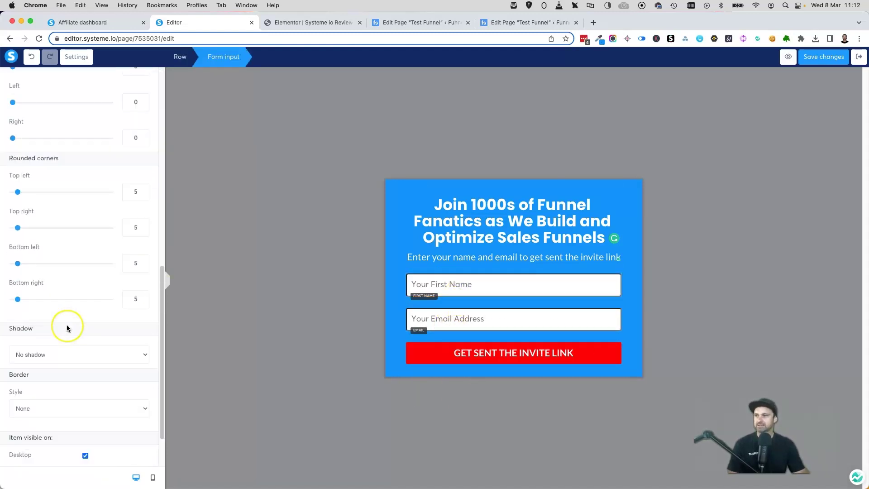
pyautogui.scroll(5, 90, 276)
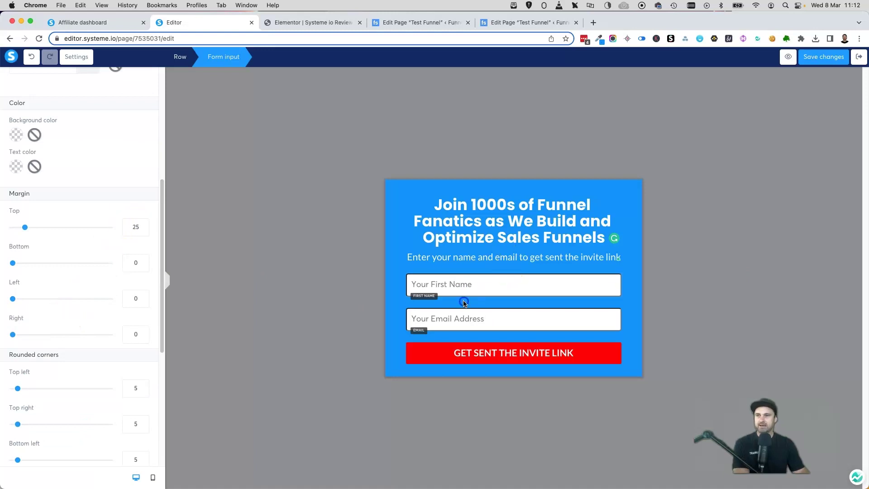
pyautogui.click(717, 218)
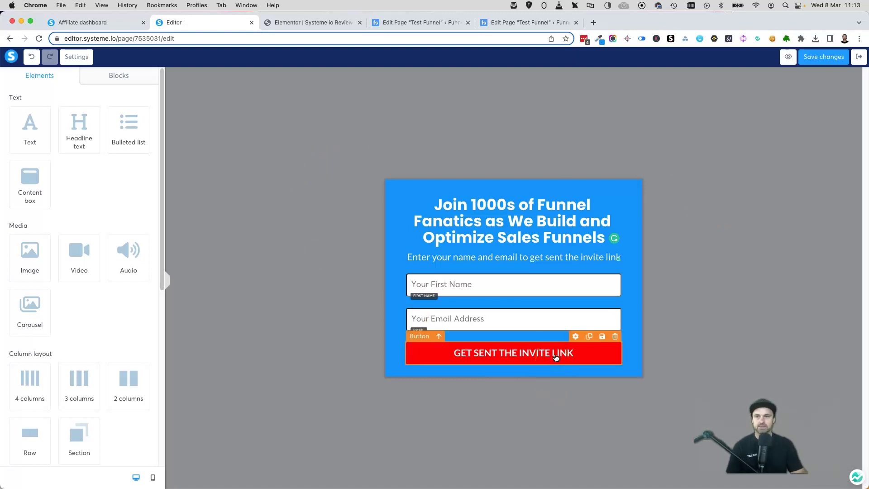
pyautogui.click(498, 358)
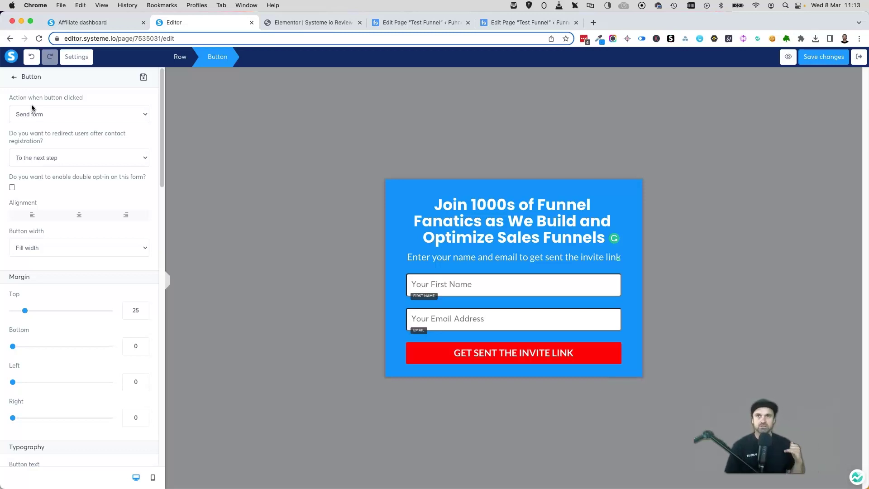
pyautogui.click(31, 114)
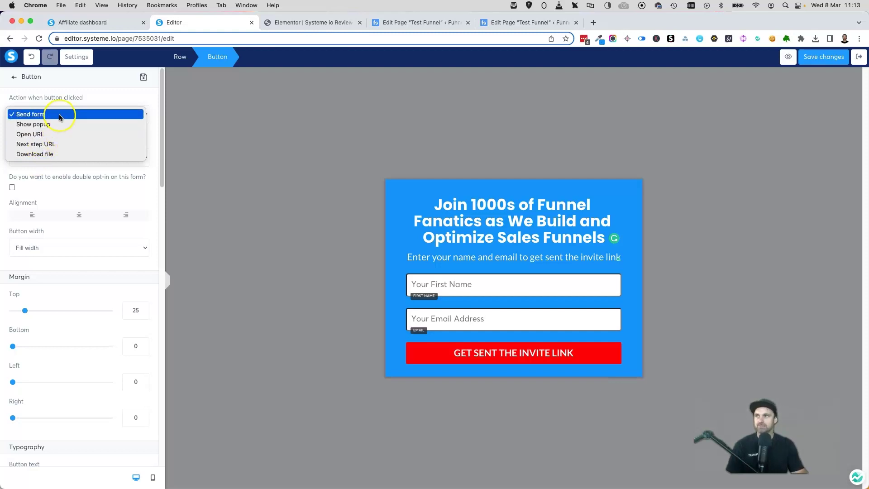
pyautogui.click(54, 143)
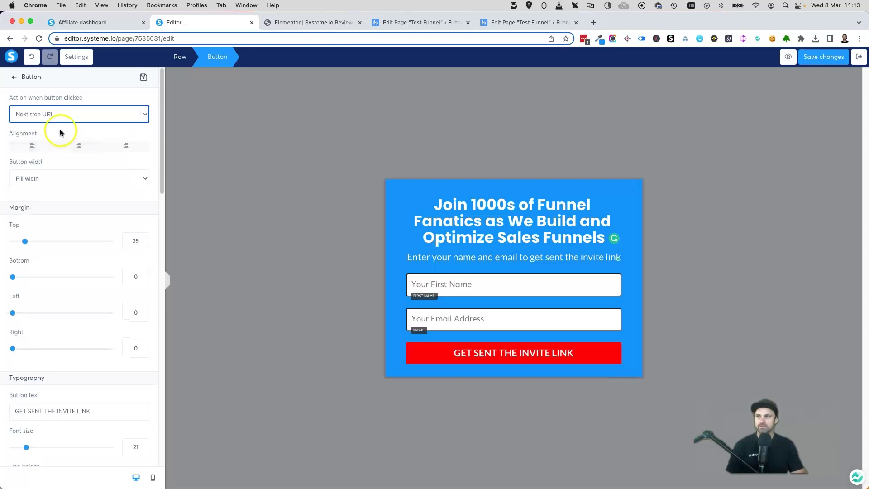
pyautogui.click(48, 114)
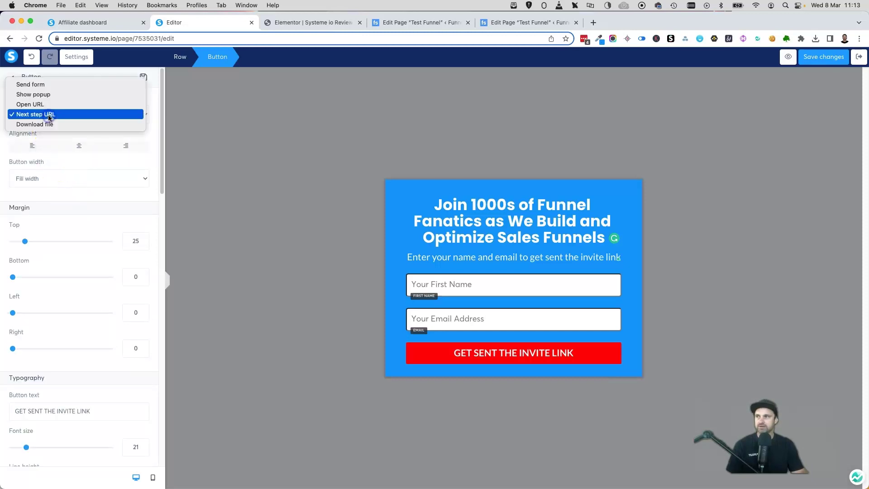
pyautogui.click(54, 104)
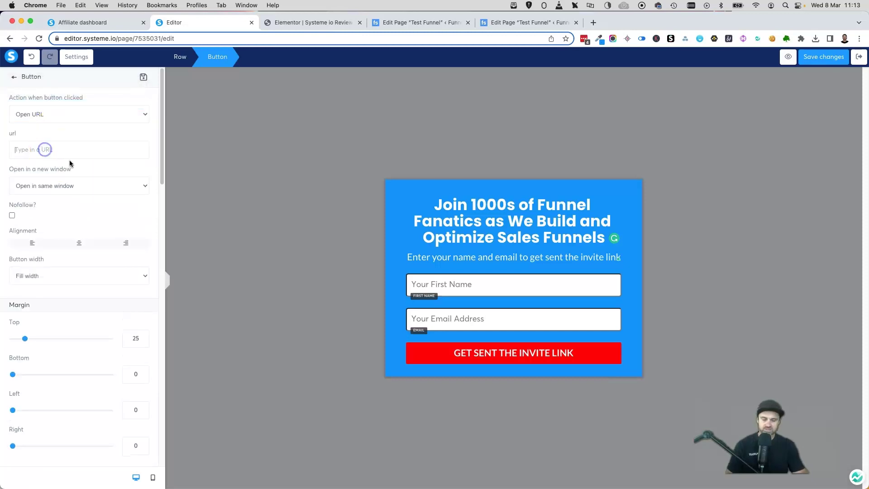
pyautogui.write('https://fim')
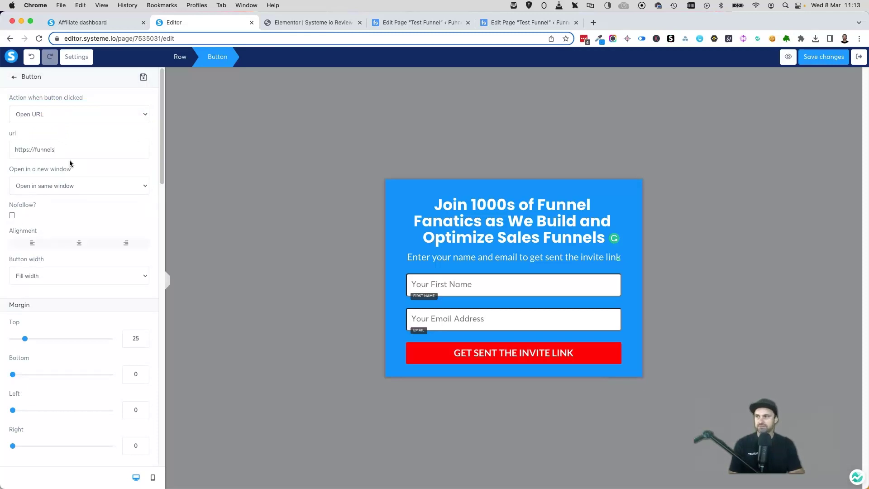
pyautogui.write('subscribed')
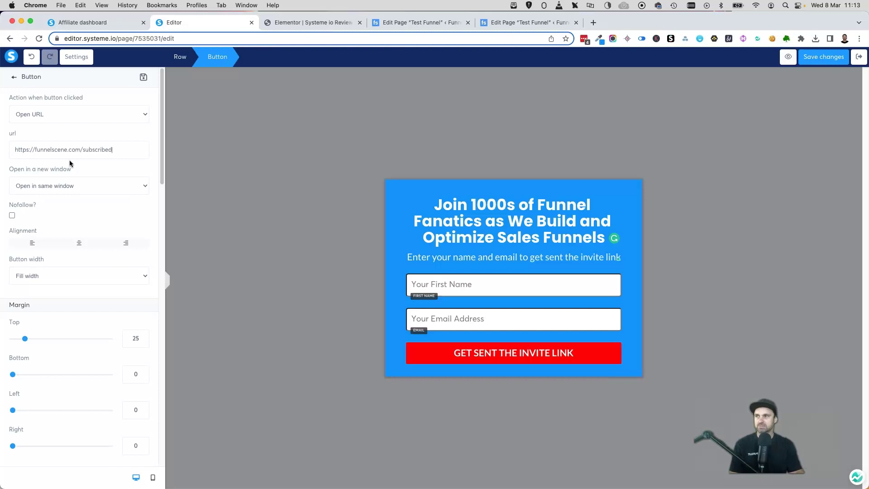
pyautogui.click(88, 175)
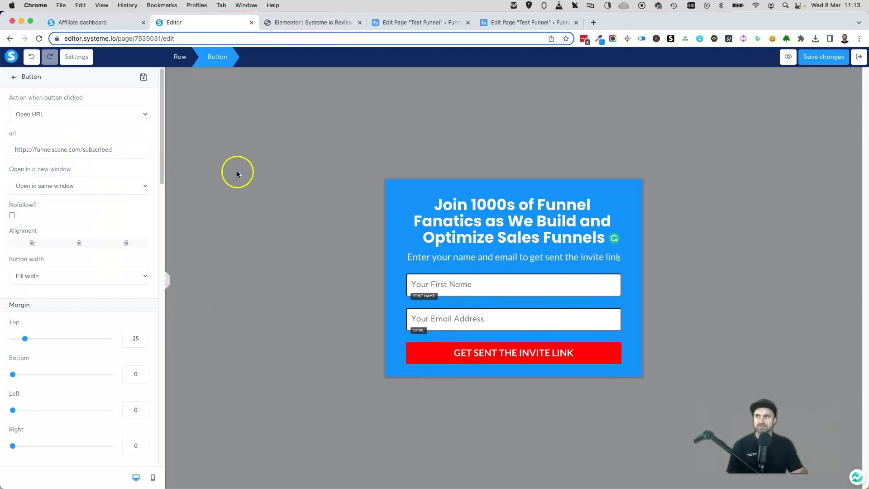
pyautogui.click(827, 61)
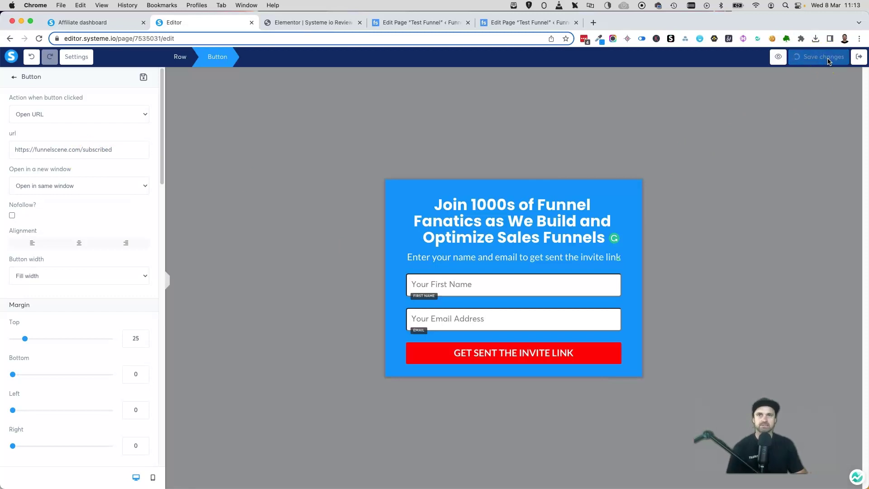
pyautogui.click(859, 57)
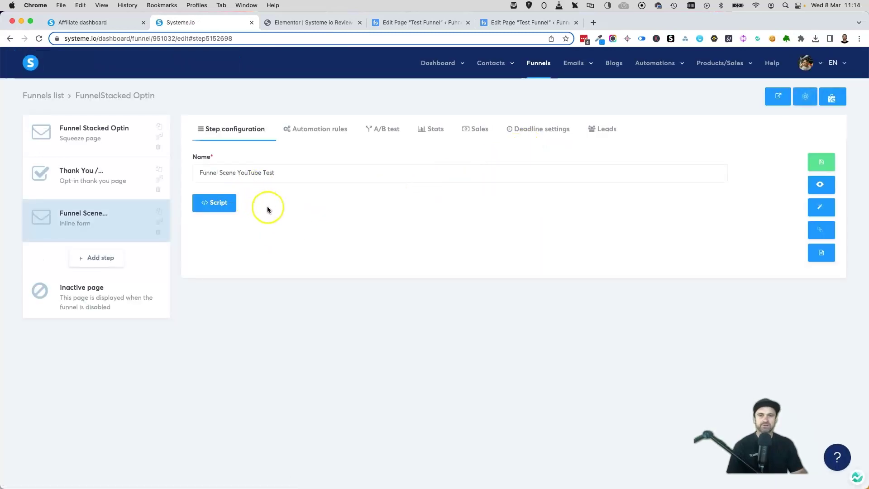
# Copy the inline form step's embed script and move to the Elementor review page.
pyautogui.click(213, 206)
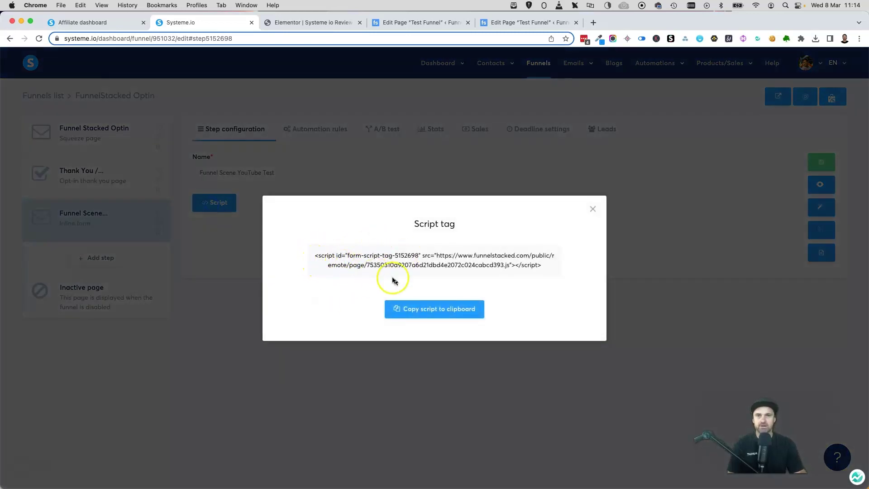
pyautogui.click(446, 312)
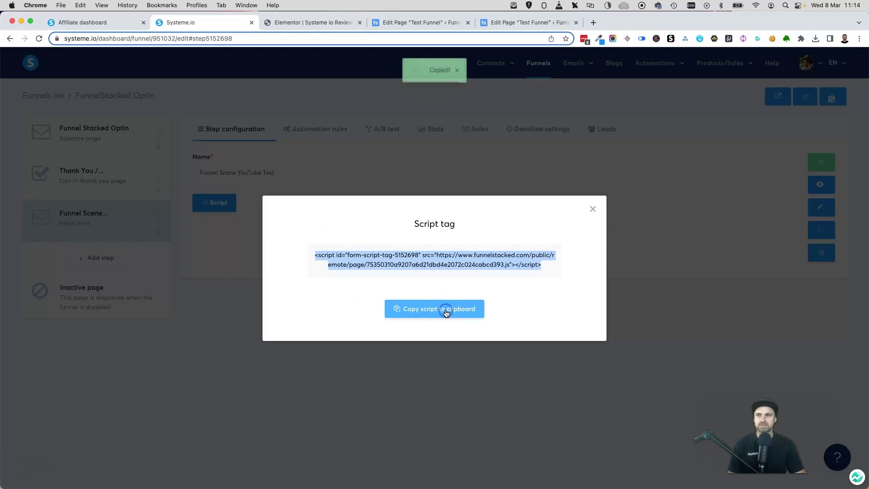
pyautogui.click(310, 24)
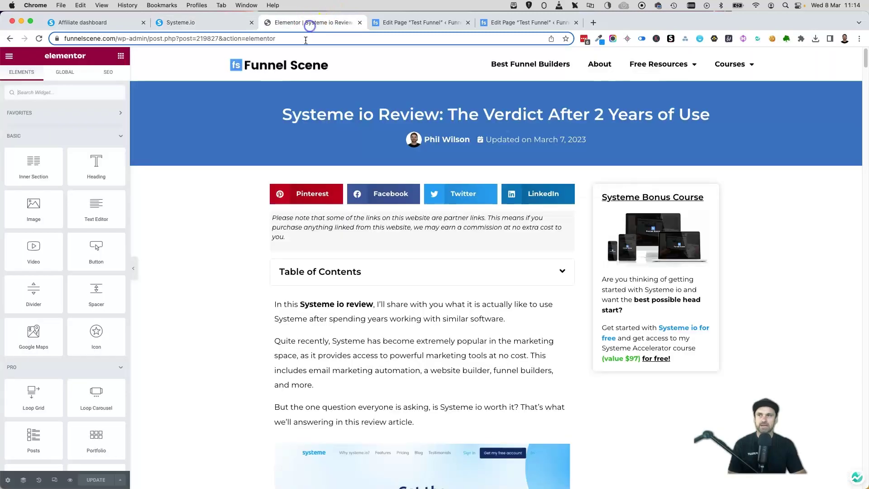
# Collapse the Elementor sidebar and scroll the review page down to the newsletter footer.
pyautogui.click(133, 270)
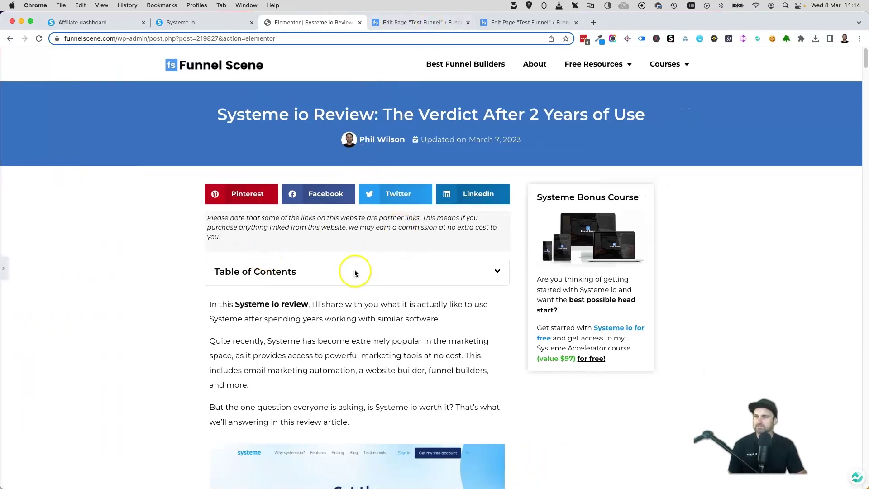
pyautogui.scroll(-10, 362, 290)
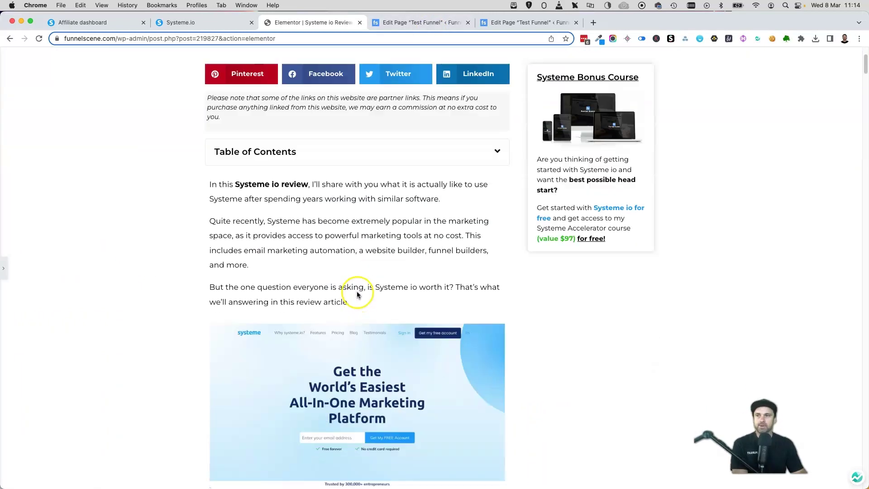
pyautogui.scroll(-7, 394, 204)
pyautogui.scroll(15, 401, 210)
pyautogui.scroll(-8, 402, 213)
pyautogui.scroll(-5, 724, 239)
pyautogui.moveTo(862, 146); pyautogui.dragTo(855, 430)
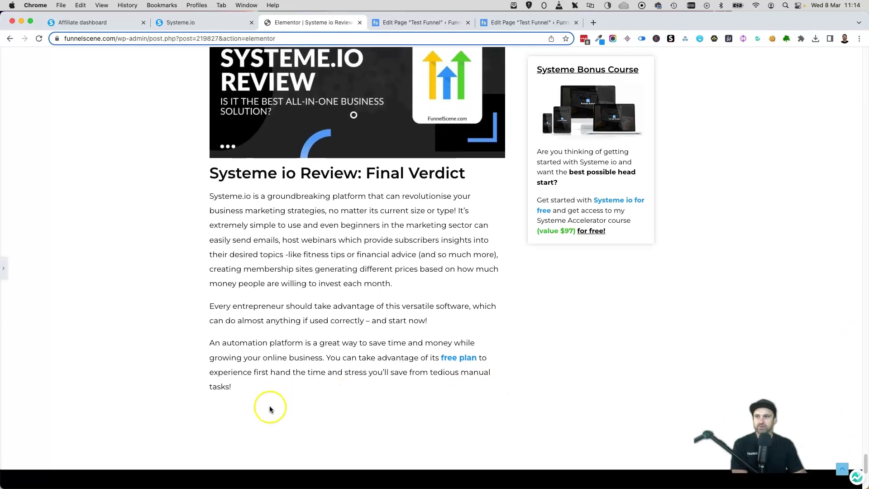
pyautogui.scroll(-3, 383, 284)
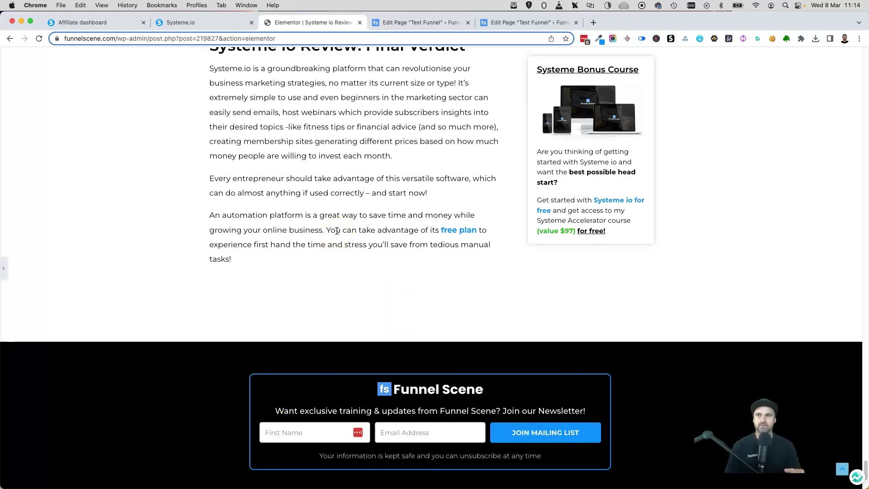
# Add an HTML widget below the Final Verdict text and try pasting the script.
pyautogui.click(4, 268)
pyautogui.click(86, 91)
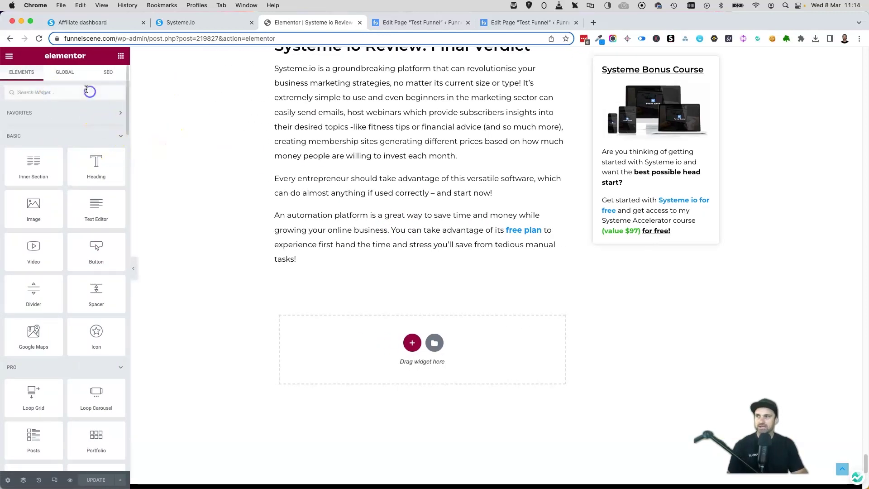
pyautogui.write('html')
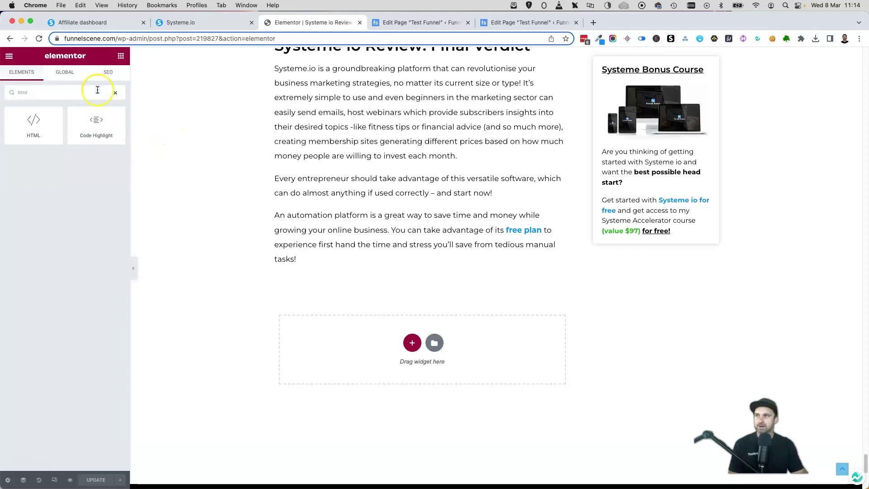
pyautogui.moveTo(20, 136); pyautogui.dragTo(375, 254)
pyautogui.click(67, 165)
pyautogui.press('super+v')
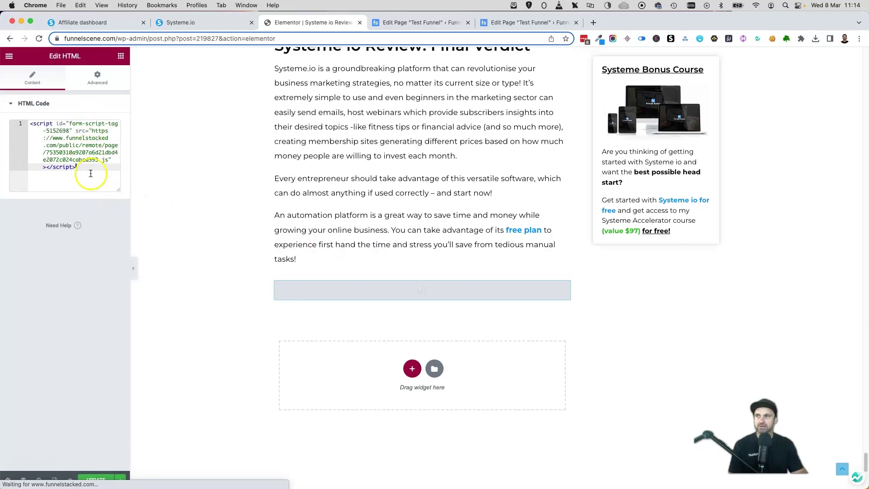
pyautogui.press('super+z')
# Recopy the Systeme.io script, paste it into the HTML widget, update and preview the post.
pyautogui.click(181, 21)
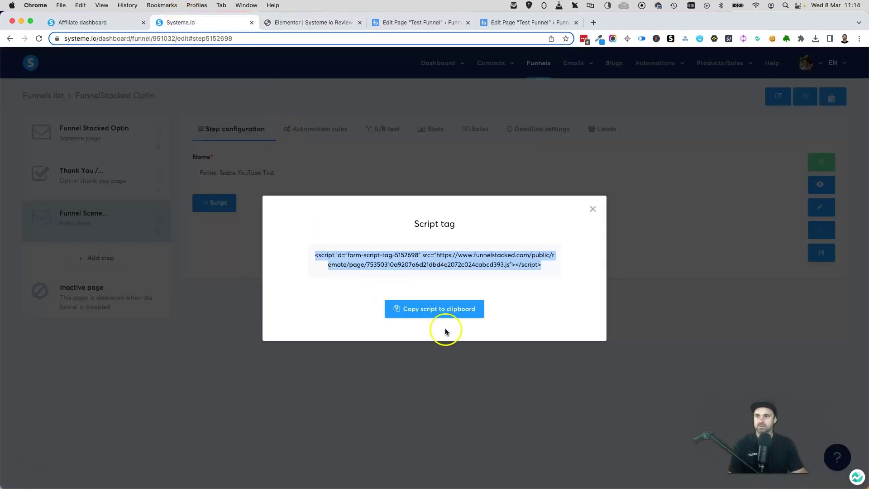
pyautogui.click(450, 309)
pyautogui.click(303, 20)
pyautogui.click(70, 176)
pyautogui.press('super+v')
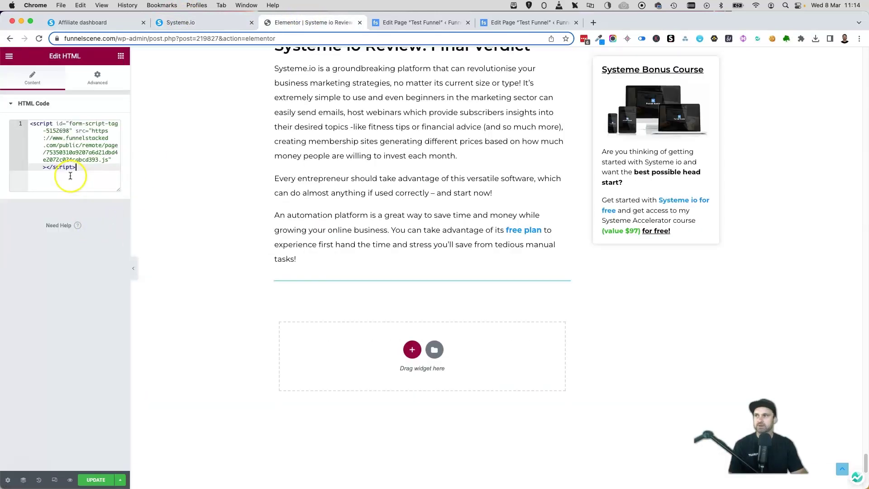
pyautogui.click(90, 479)
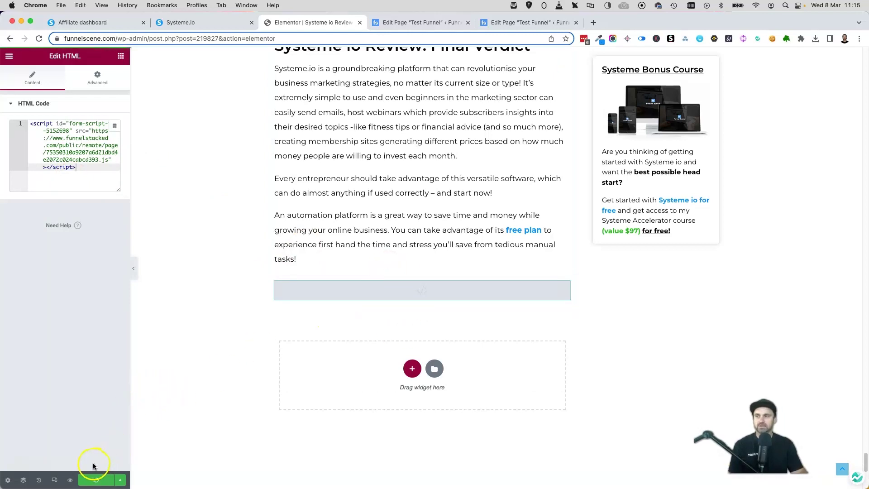
pyautogui.click(70, 480)
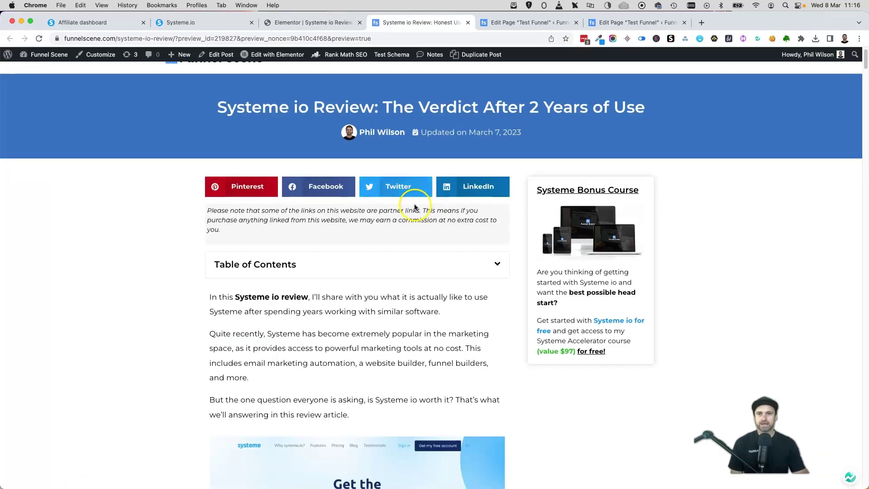
# Scroll through the post preview below the Final Verdict and copy the review page's URL.
pyautogui.scroll(-20, 414, 204)
pyautogui.scroll(-15, 414, 202)
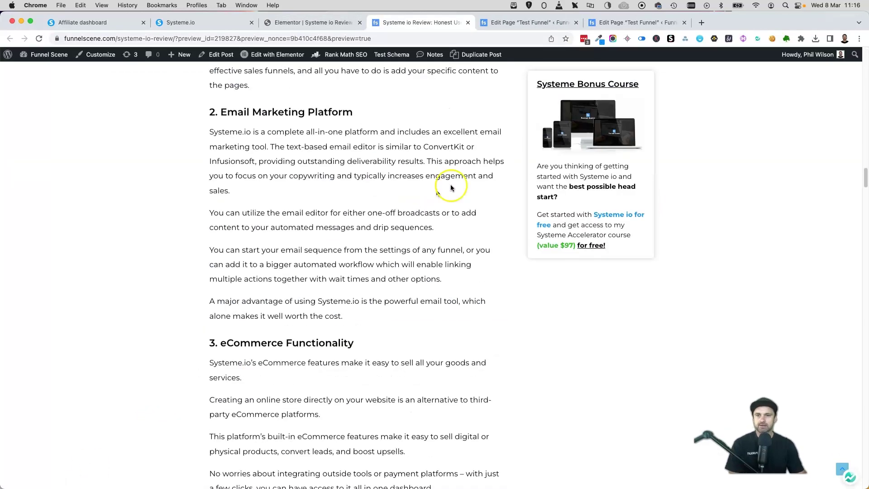
pyautogui.moveTo(865, 189); pyautogui.dragTo(865, 462)
pyautogui.scroll(4, 498, 273)
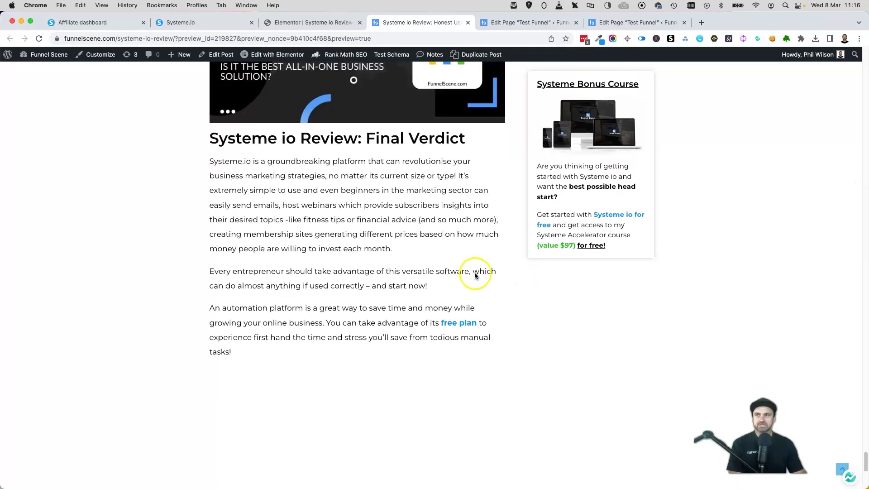
pyautogui.scroll(-2, 474, 272)
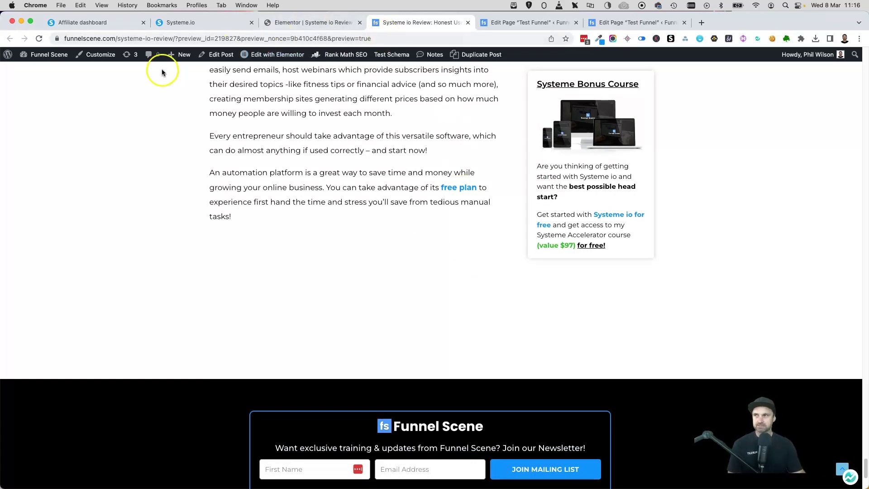
pyautogui.moveTo(173, 39); pyautogui.dragTo(138, 19)
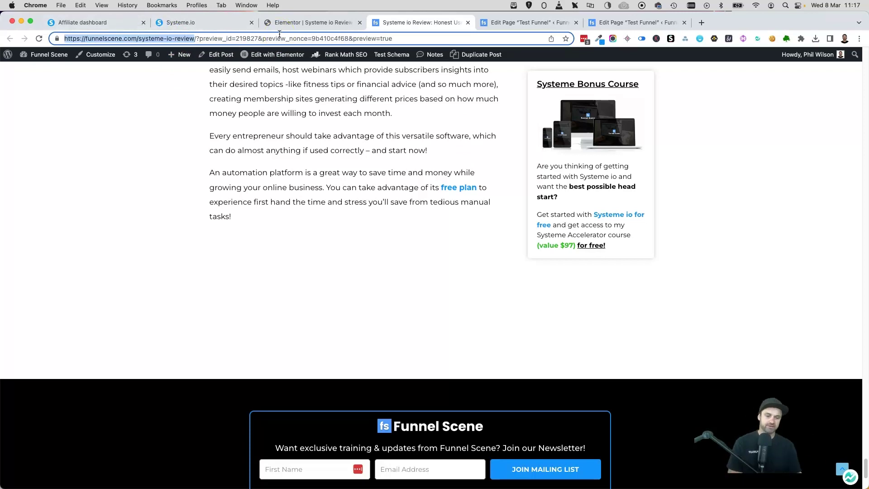
pyautogui.click(859, 39)
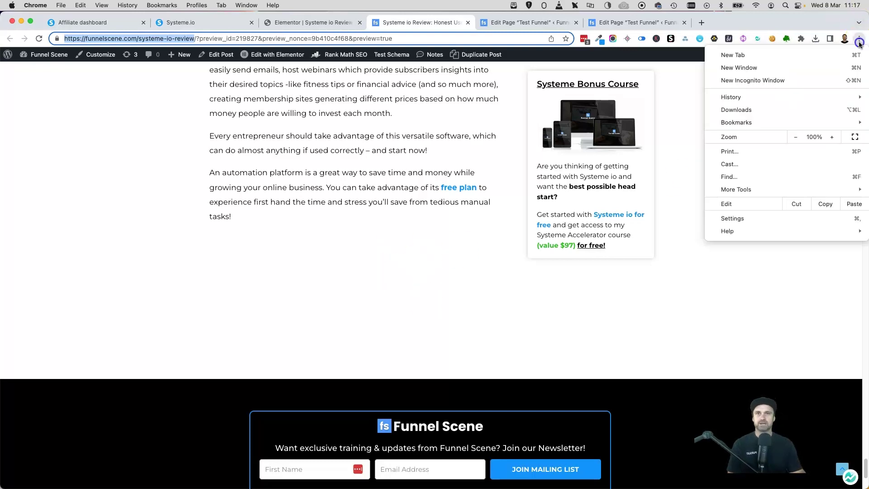
# Load the review page in a new incognito window and scroll to the form.
pyautogui.click(823, 79)
pyautogui.press('super+v')
pyautogui.press('Return')
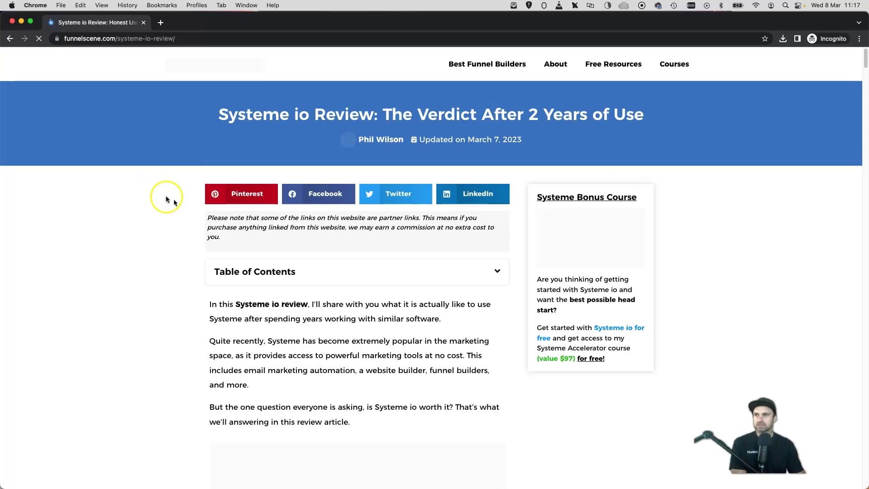
pyautogui.moveTo(865, 56); pyautogui.dragTo(865, 459)
pyautogui.scroll(-5, 325, 378)
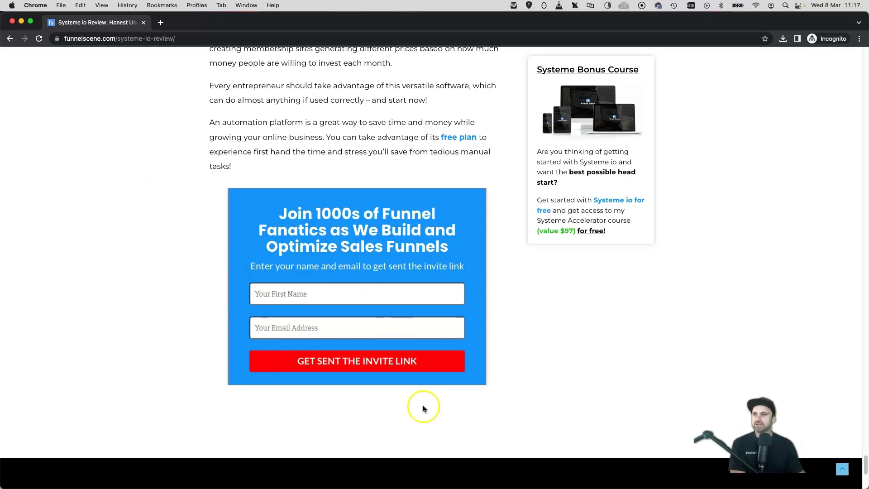
# Submit a test name and an invalid email in the embedded form, then close the page.
pyautogui.click(340, 286)
pyautogui.write('iretinadfg')
pyautogui.press('Tab')
pyautogui.write('2sdknfnfsodfgin@gmkdfmgkl')
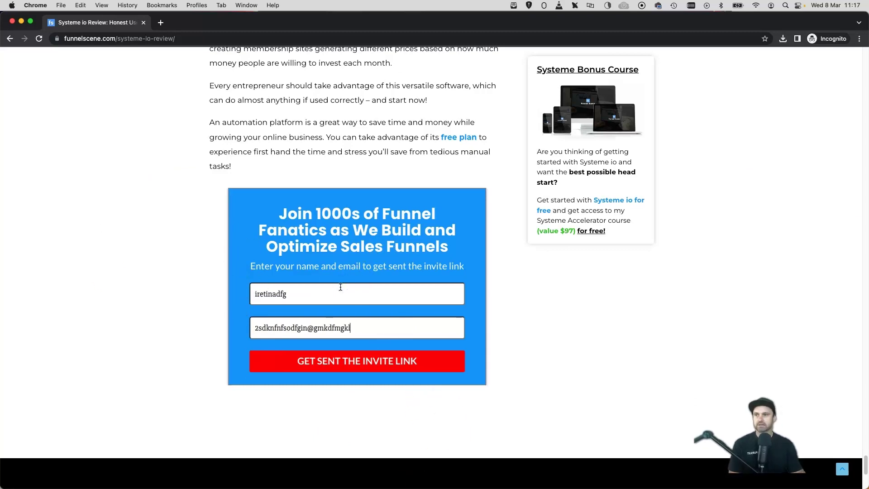
pyautogui.click(369, 361)
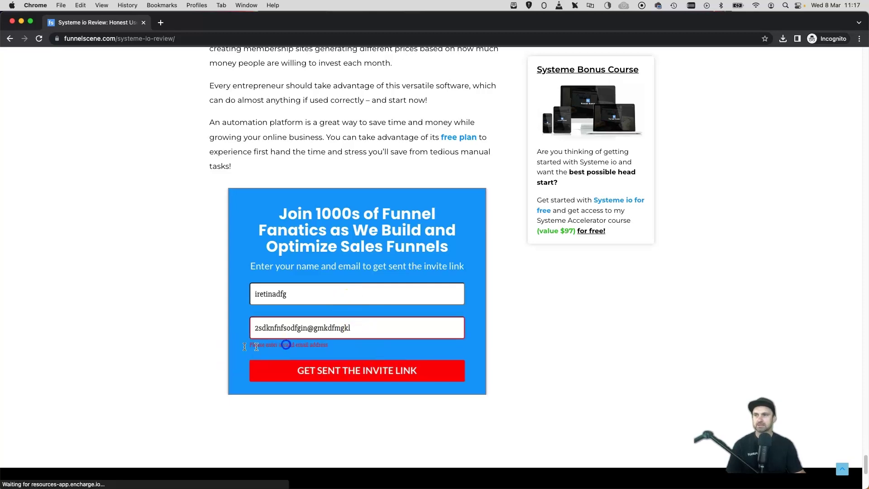
pyautogui.click(143, 22)
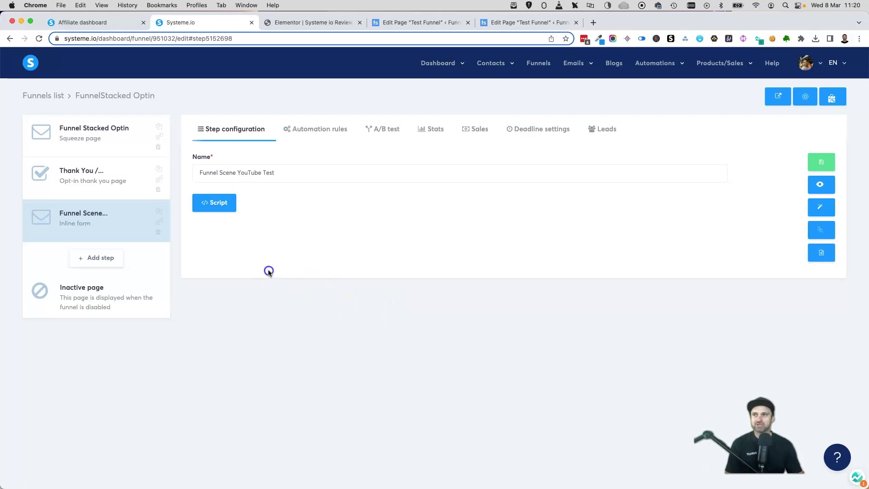
# Copy the inline form's script tag, then focus the empty Test Funnel page content in WordPress.
pyautogui.click(223, 208)
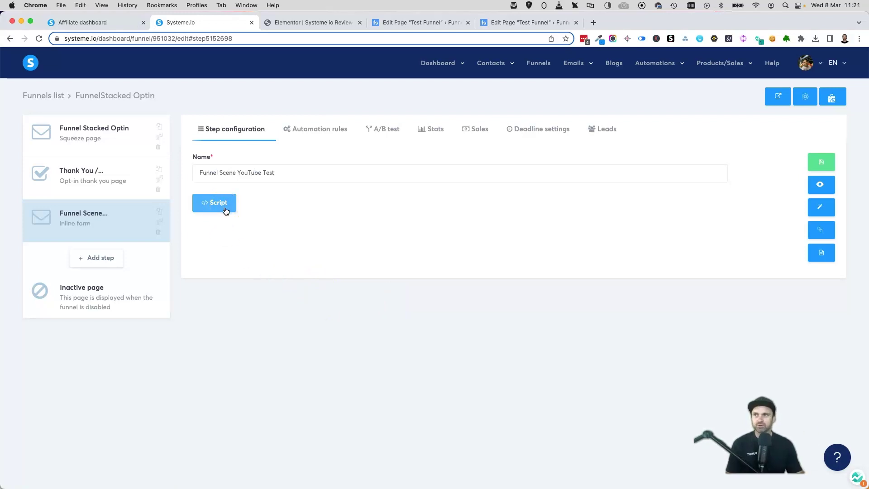
pyautogui.click(225, 205)
pyautogui.click(446, 309)
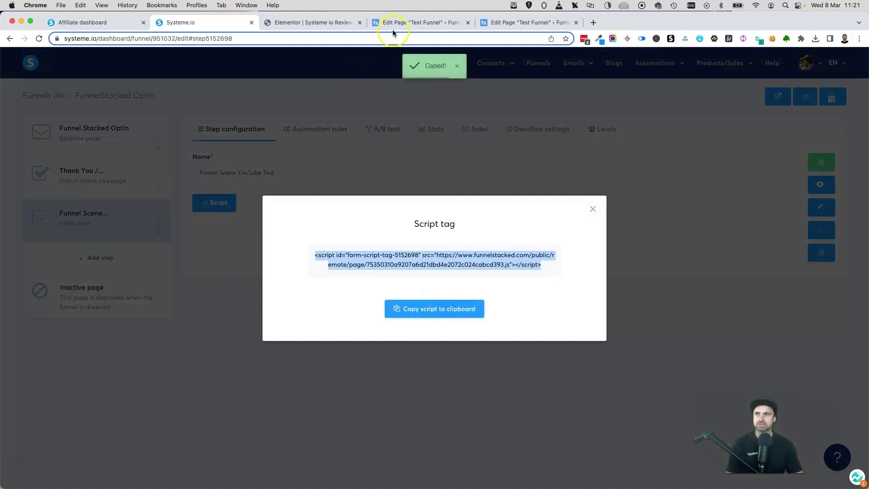
pyautogui.click(393, 28)
pyautogui.click(343, 272)
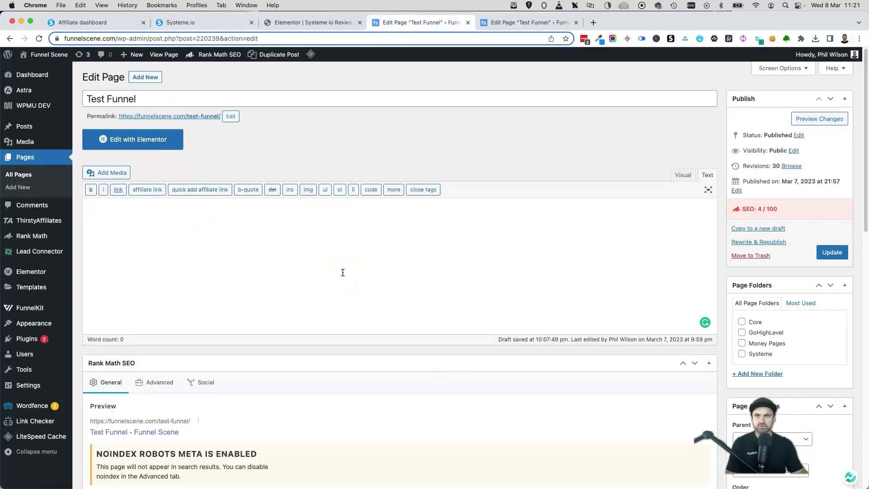
# Paste the Systeme.io script tag into the Test Funnel content in the Text view.
pyautogui.click(705, 175)
pyautogui.click(601, 253)
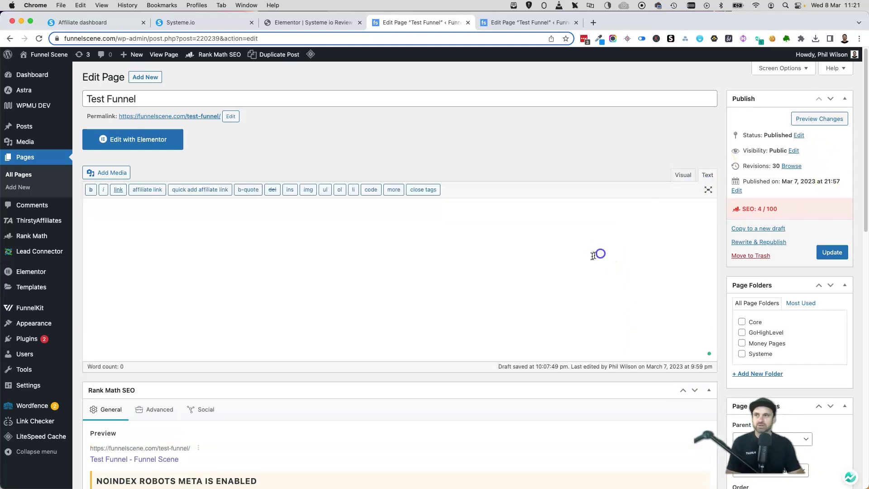
pyautogui.press('super+v')
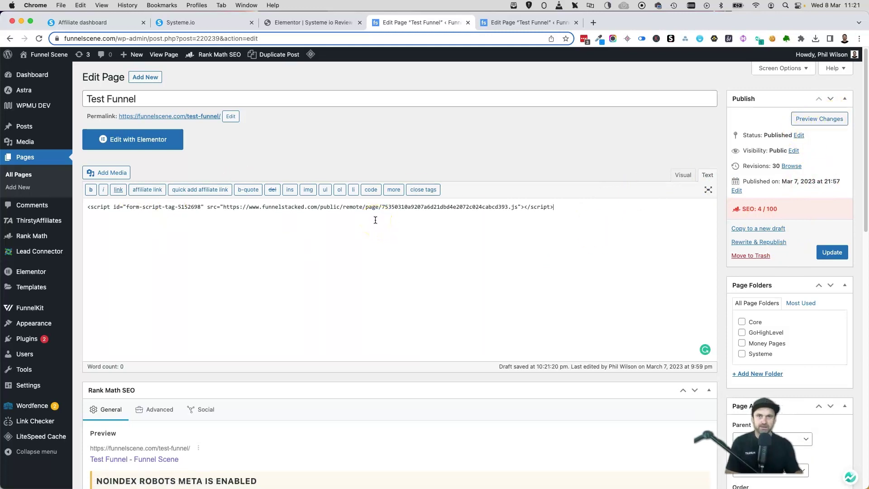
# Delete the pasted script from the page content and return to the Systeme.io tab.
pyautogui.click(362, 213)
pyautogui.press('super+a')
pyautogui.press('BackSpace')
pyautogui.click(230, 27)
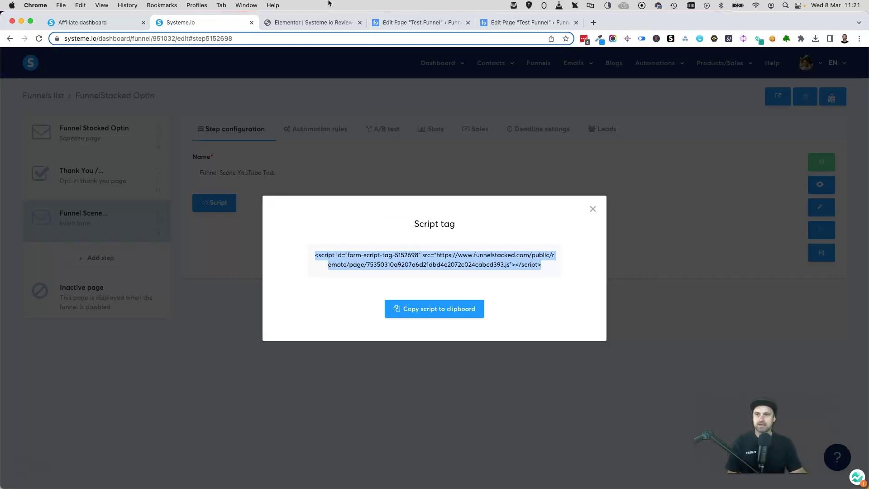
# Close the script dialog, open the Funnel Stacked Optin squeeze page step and view it live.
pyautogui.click(593, 208)
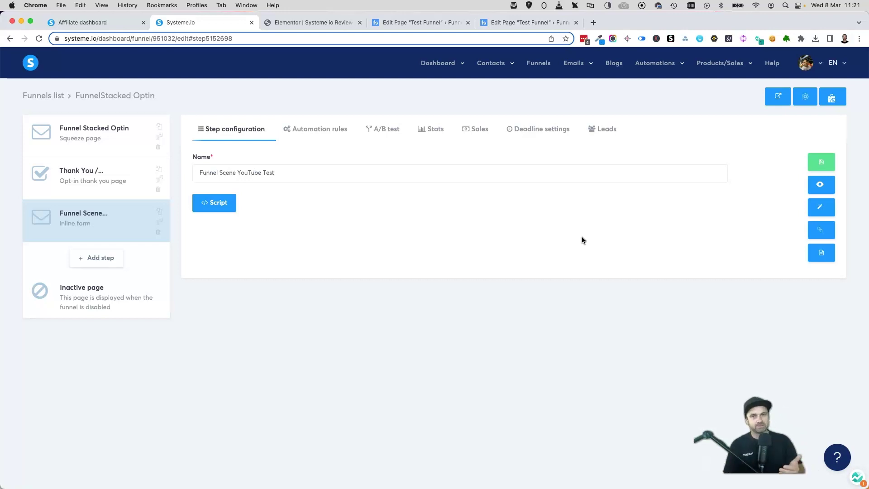
pyautogui.click(97, 138)
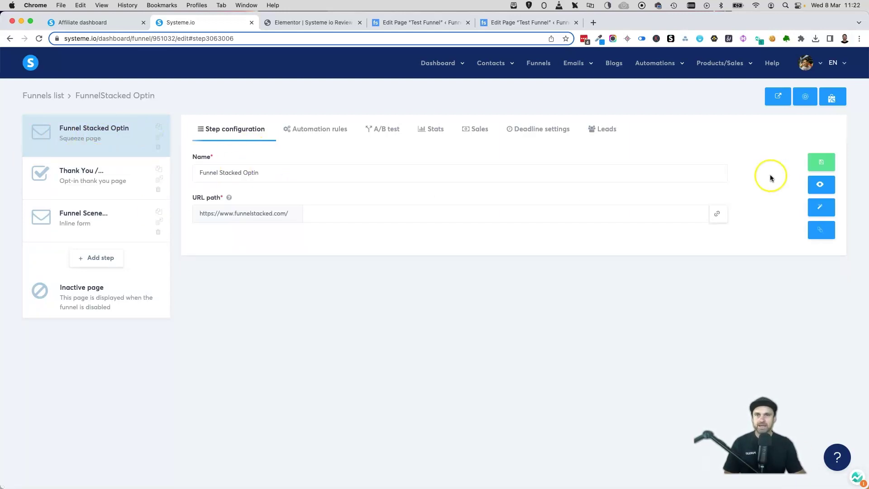
pyautogui.click(820, 184)
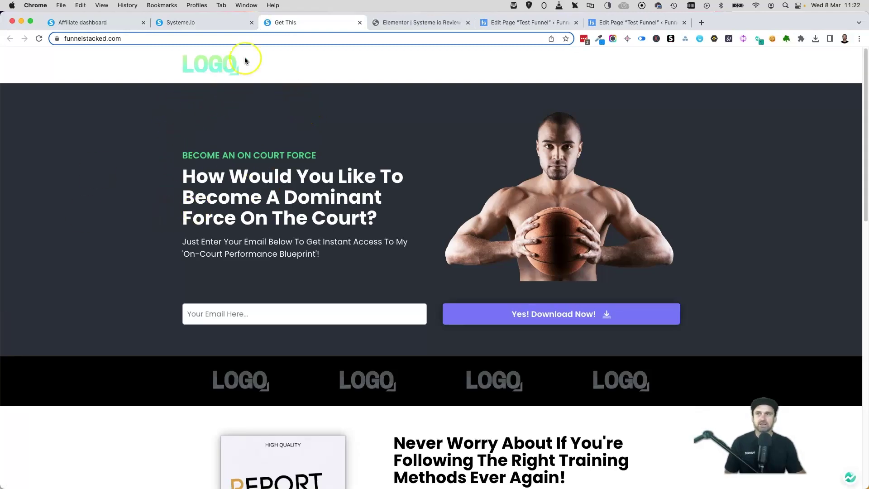
# Copy the squeeze page's funnelstacked.com URL and return to the WordPress Test Funnel editor.
pyautogui.click(359, 22)
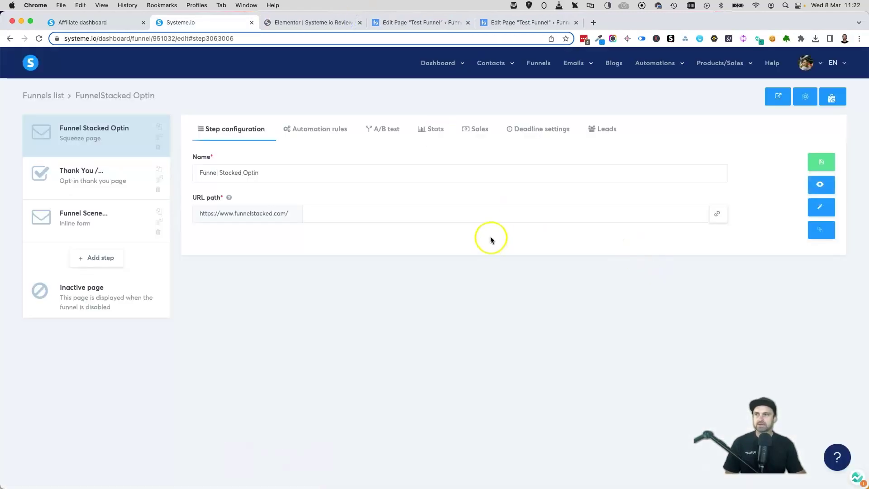
pyautogui.click(717, 213)
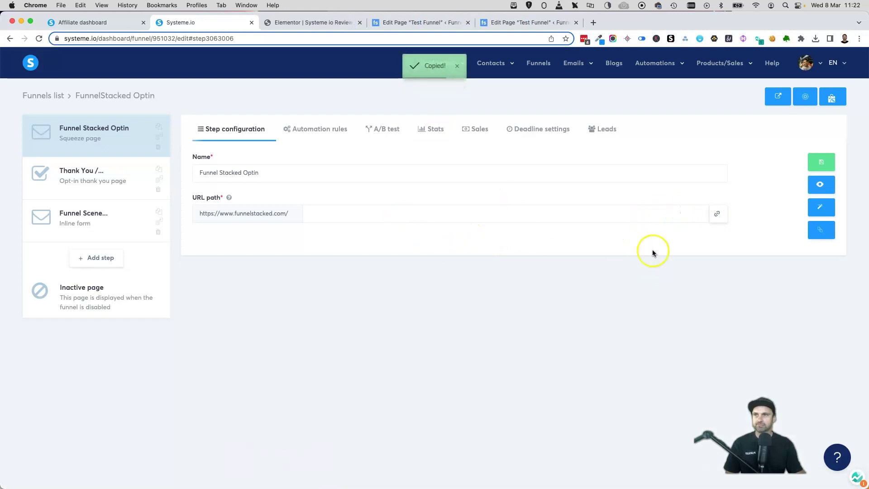
pyautogui.click(421, 22)
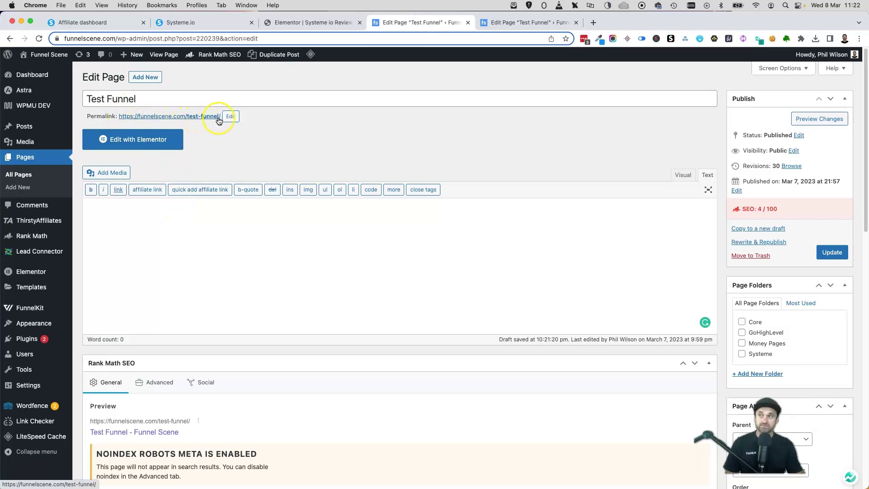
# Paste the funnelstacked.com URL and the copied iframe code into the Test Funnel content.
pyautogui.click(370, 265)
pyautogui.press('super+v')
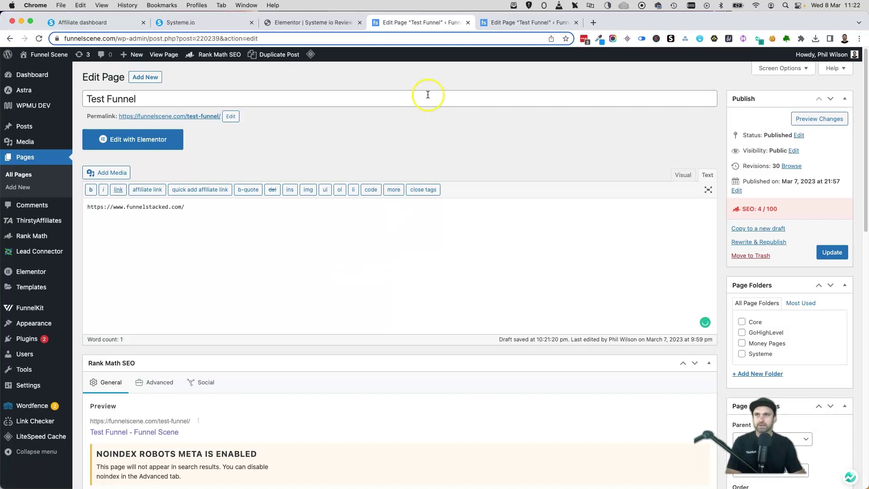
pyautogui.click(491, 25)
pyautogui.tripleClick(302, 208)
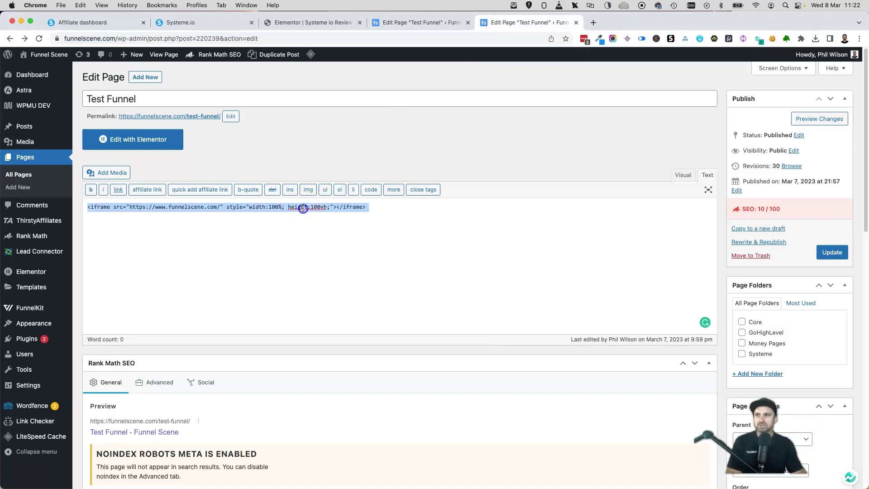
pyautogui.click(389, 23)
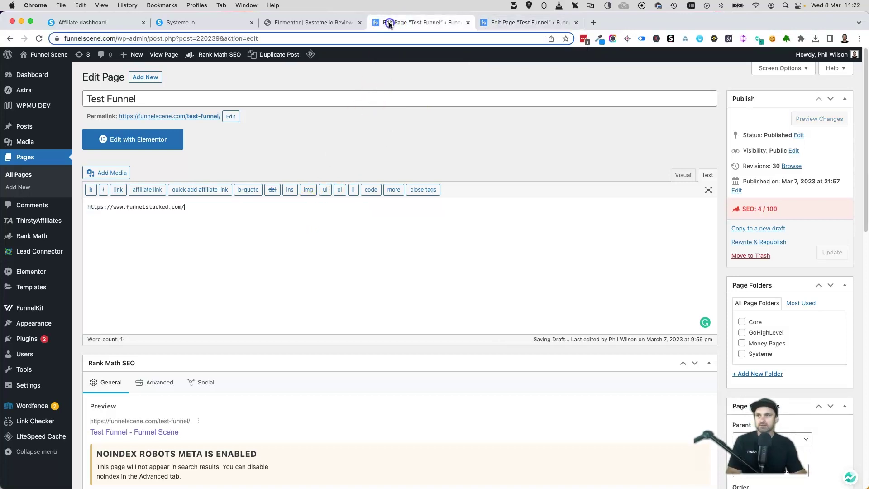
pyautogui.click(329, 216)
pyautogui.press('Return')
pyautogui.press('Return')
pyautogui.press('cmd+v')
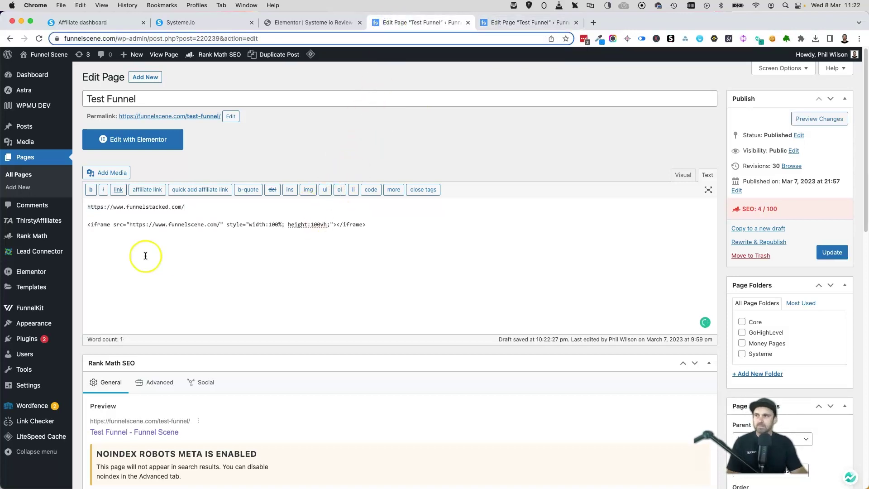
pyautogui.moveTo(87, 224); pyautogui.dragTo(218, 223)
pyautogui.tripleClick(154, 207)
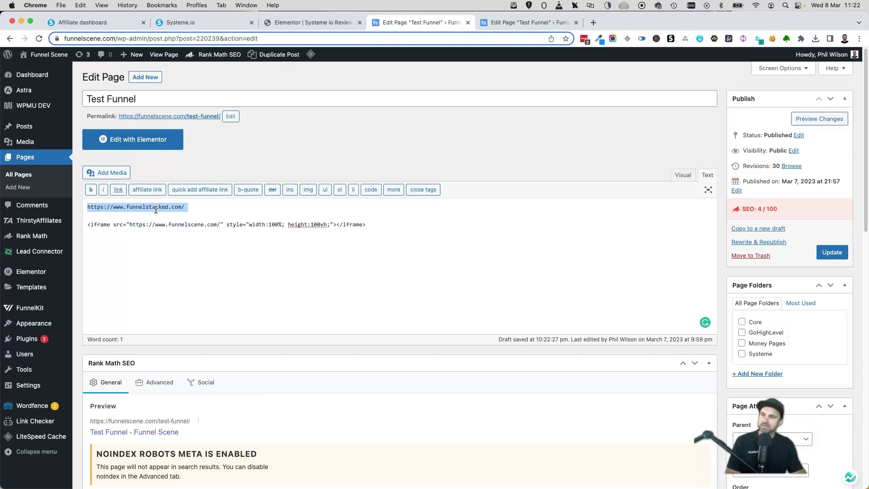
pyautogui.press('super+x')
pyautogui.moveTo(130, 216); pyautogui.dragTo(221, 219)
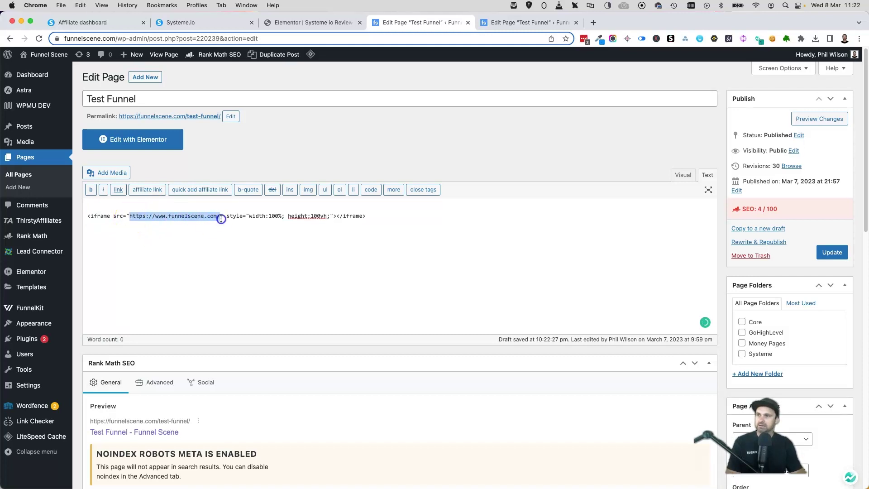
pyautogui.press('super+v')
pyautogui.press('BackSpace')
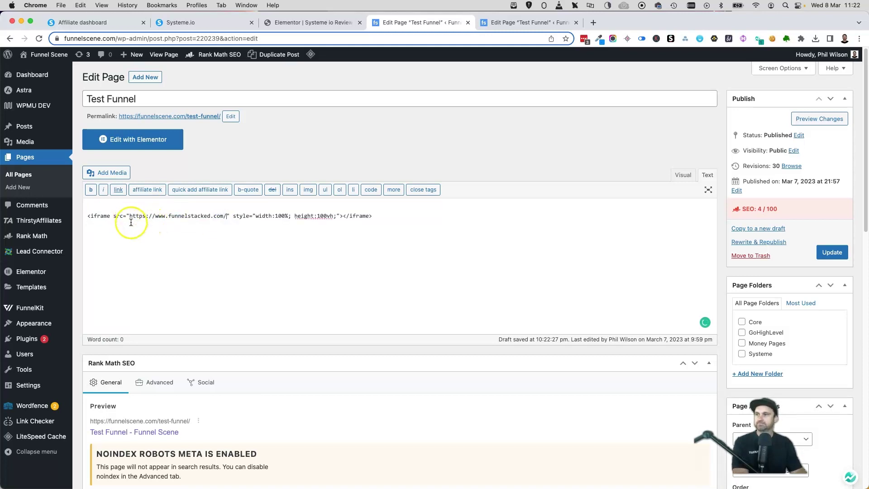
pyautogui.click(89, 216)
pyautogui.press('BackSpace')
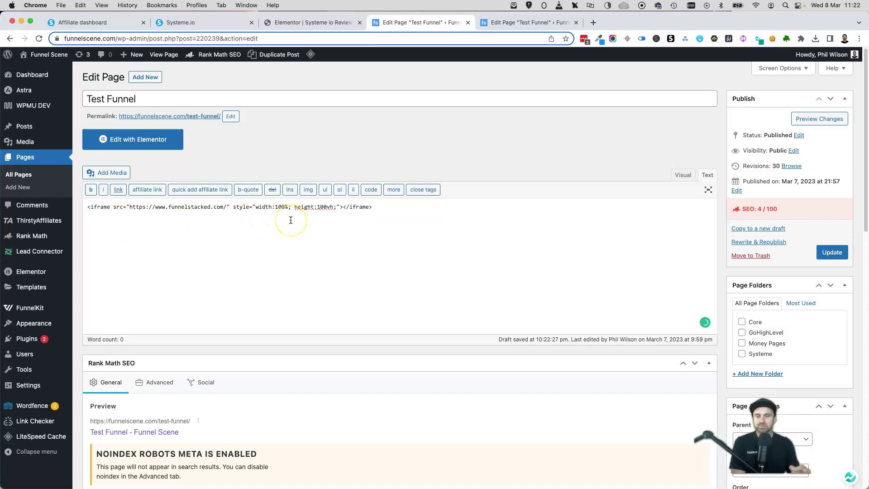
pyautogui.click(322, 207)
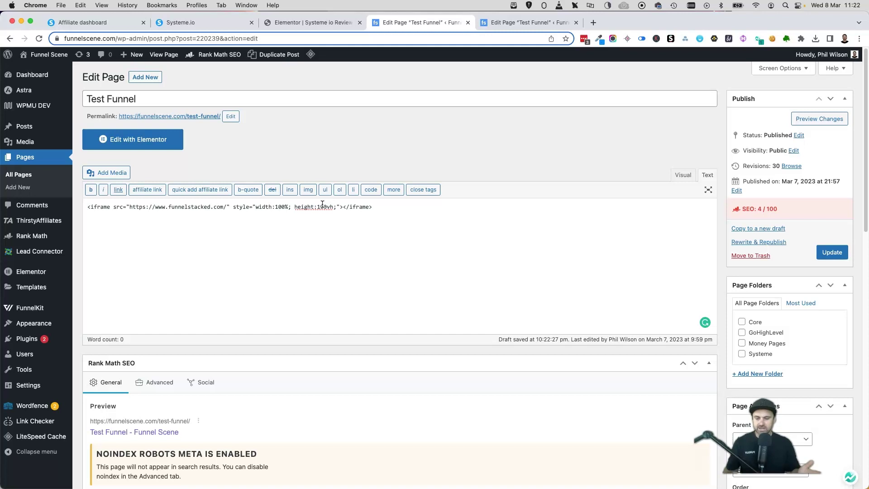
pyautogui.click(330, 208)
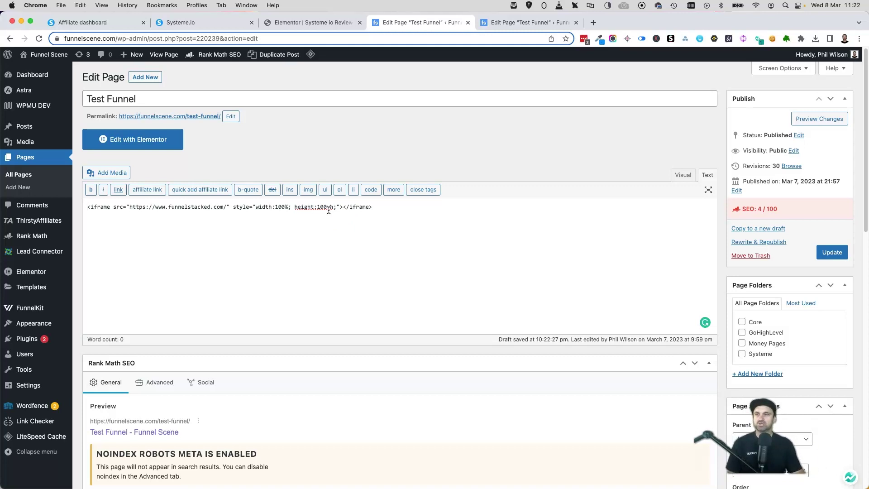
pyautogui.click(839, 254)
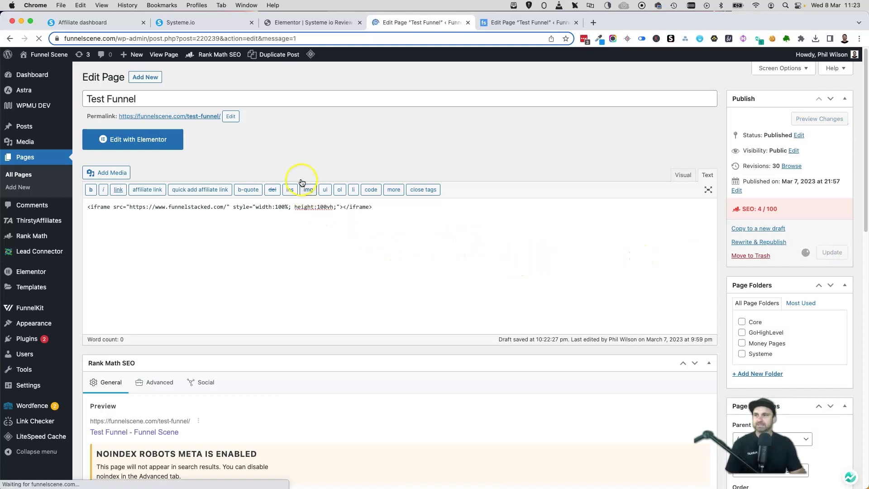
# Open funnelscene.com/test-funnel/ in an Incognito window and scroll through the embedded squeeze page.
pyautogui.rightClick(213, 144)
pyautogui.click(217, 170)
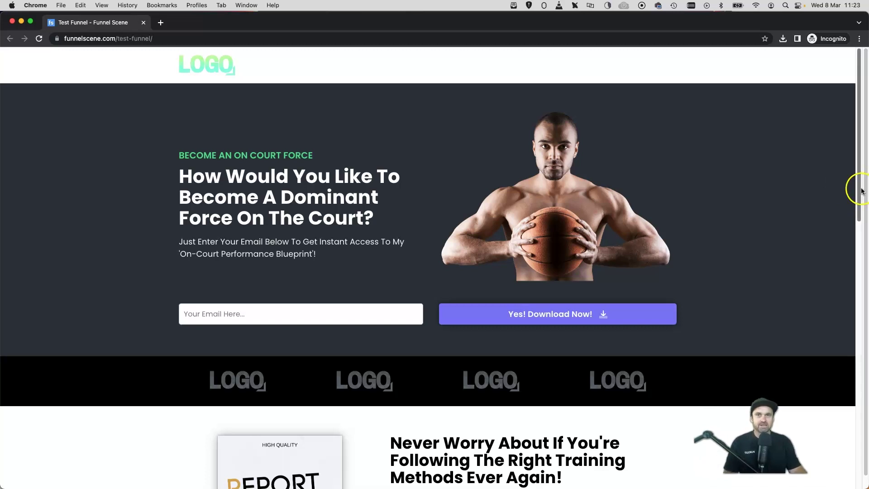
pyautogui.moveTo(861, 189); pyautogui.dragTo(859, 340)
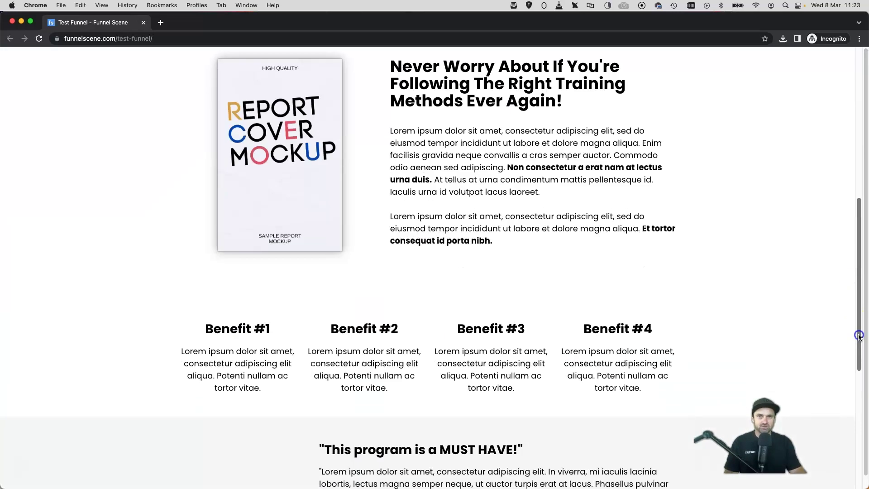
pyautogui.scroll(10, 858, 341)
pyautogui.scroll(2, 859, 252)
pyautogui.moveTo(851, 188); pyautogui.dragTo(854, 101)
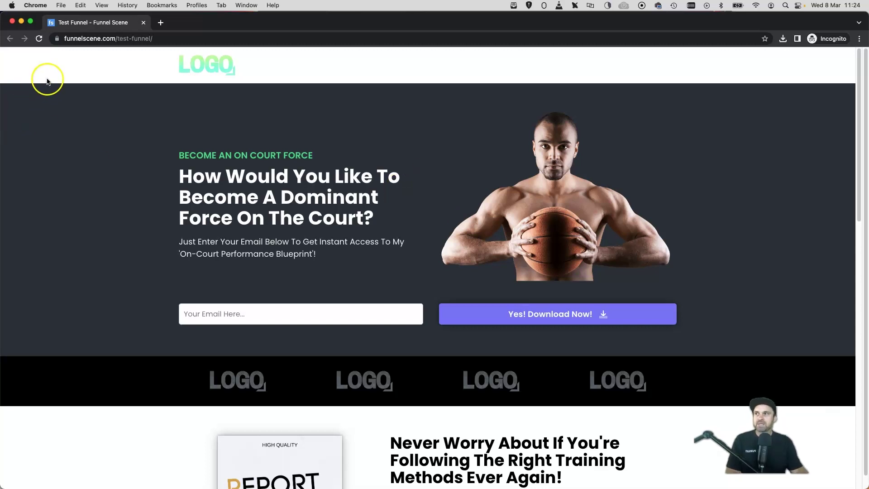
pyautogui.click(107, 38)
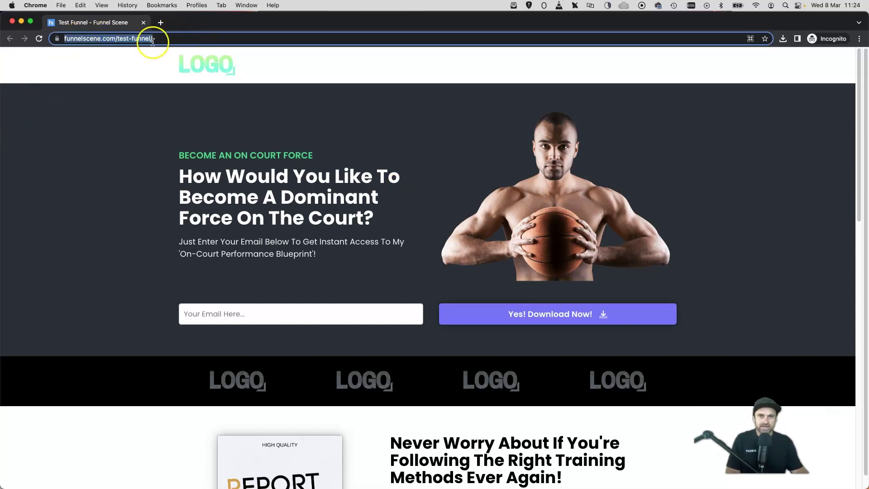
# Close the Incognito preview, review the iframe code in the editor, and return to the Systeme.io funnel step.
pyautogui.click(143, 22)
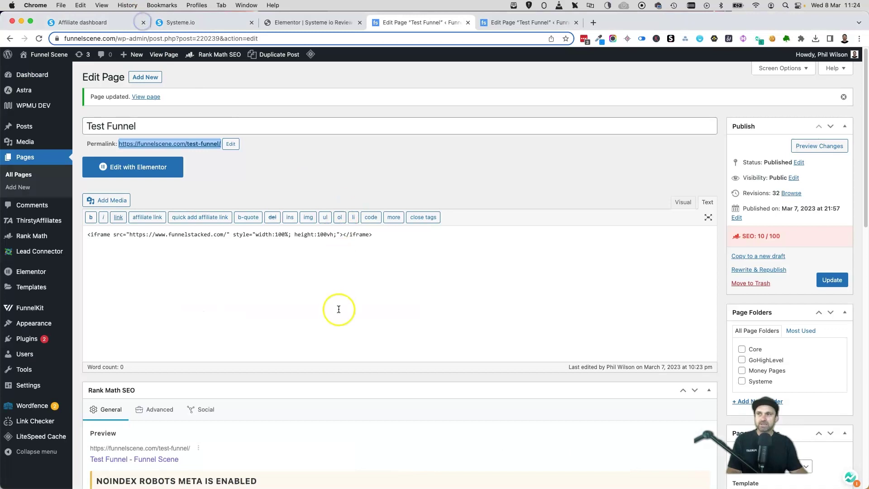
pyautogui.click(291, 235)
pyautogui.tripleClick(293, 232)
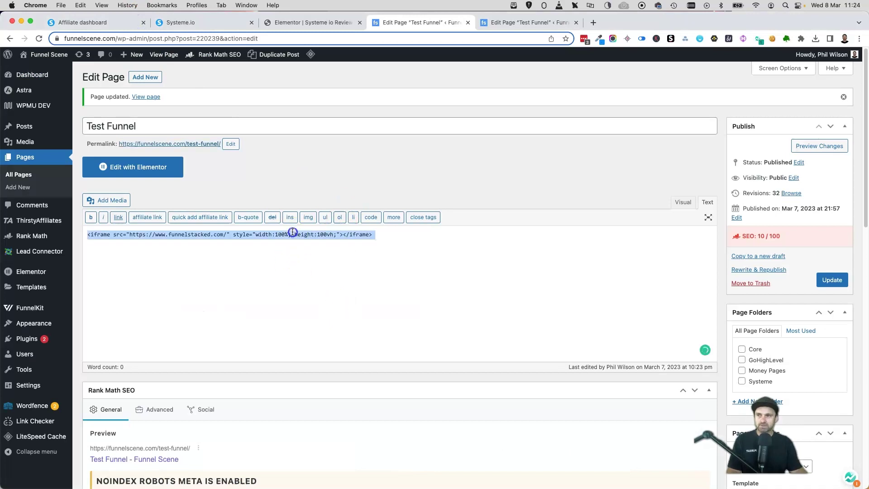
pyautogui.click(109, 243)
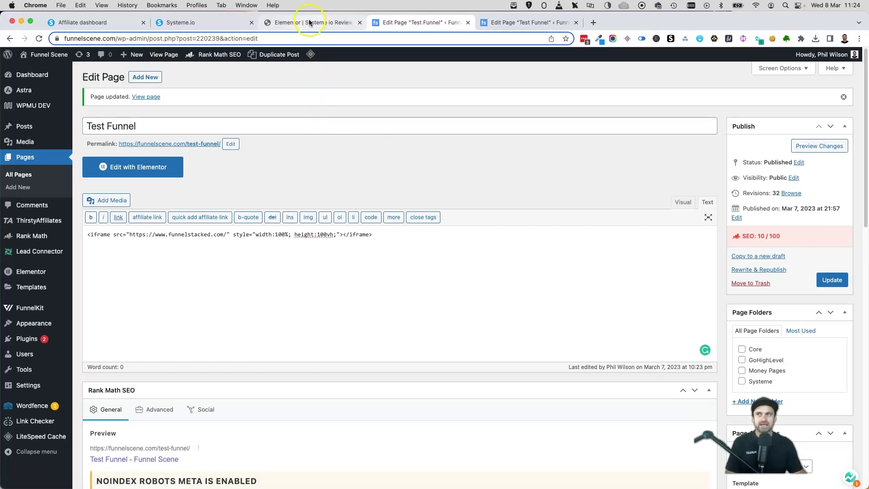
pyautogui.click(289, 24)
pyautogui.click(228, 28)
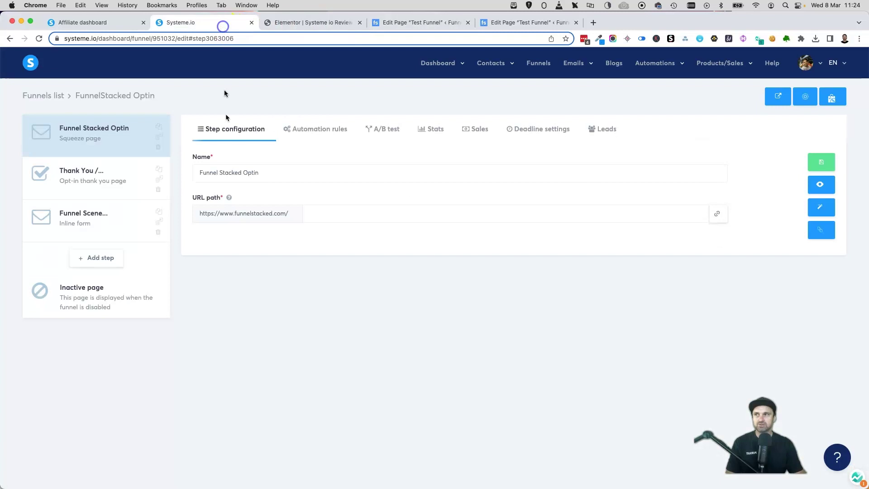